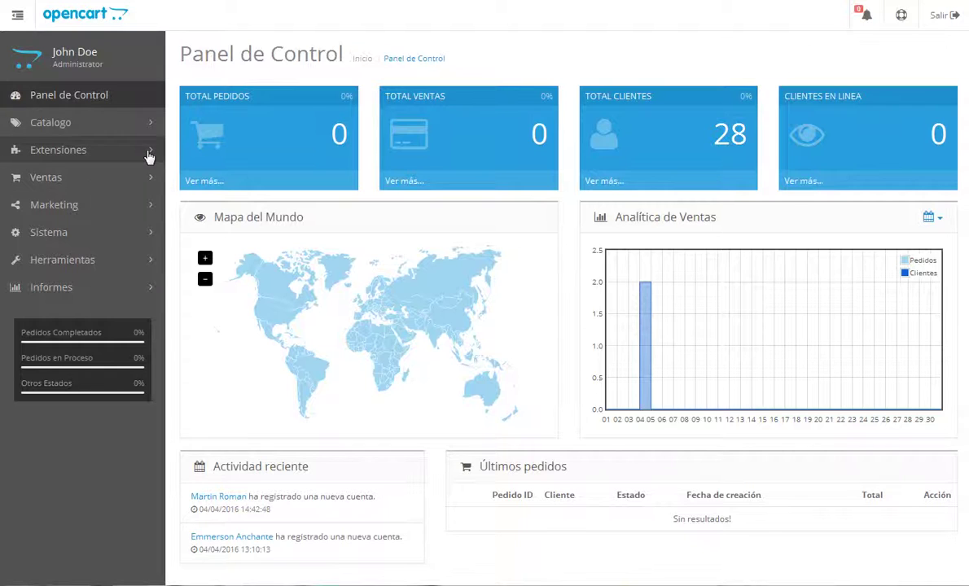
Step: Expand the Extensiones section of the admin navigation
{"action": "left_click", "coordinate": [149, 156]}
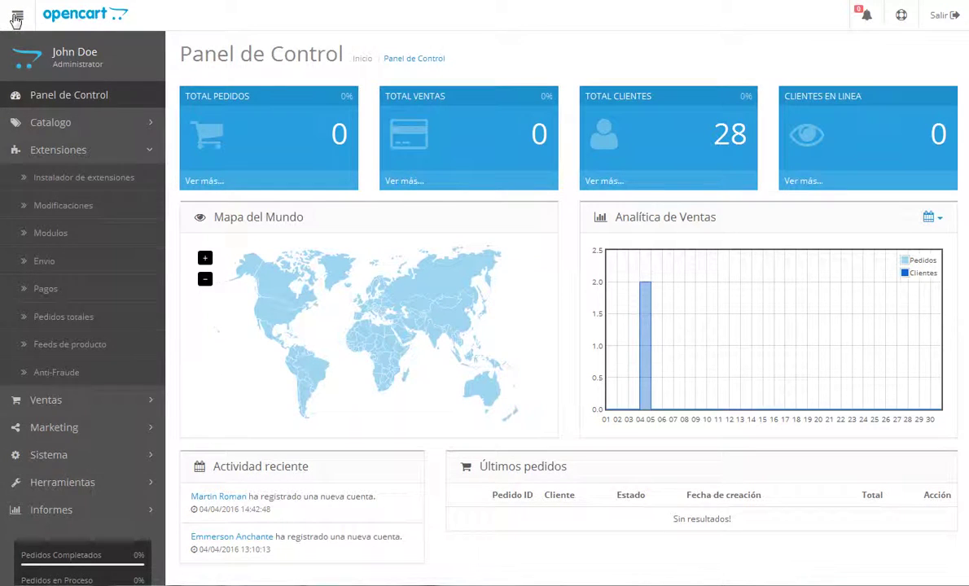
{"action": "left_click", "coordinate": [18, 16]}
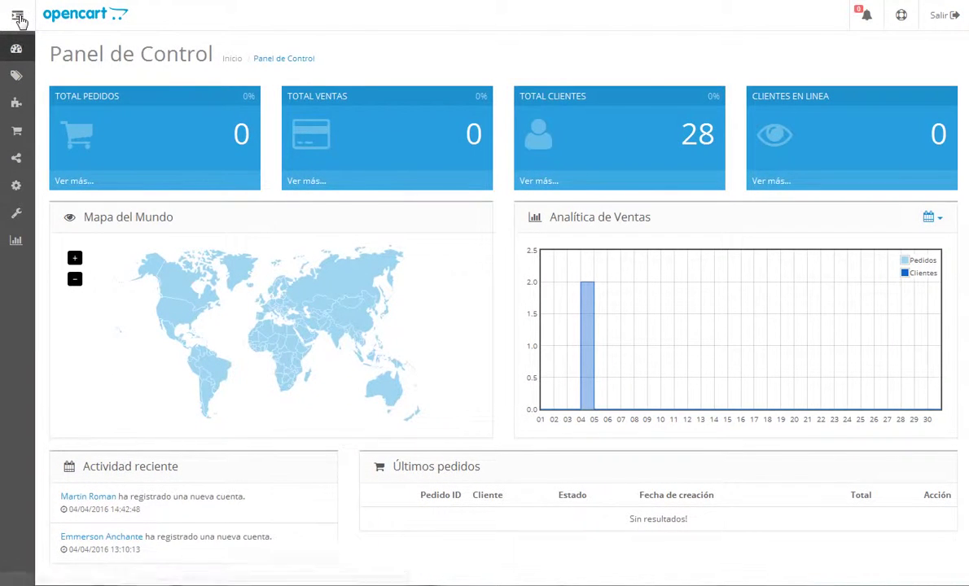
{"action": "left_click", "coordinate": [18, 16]}
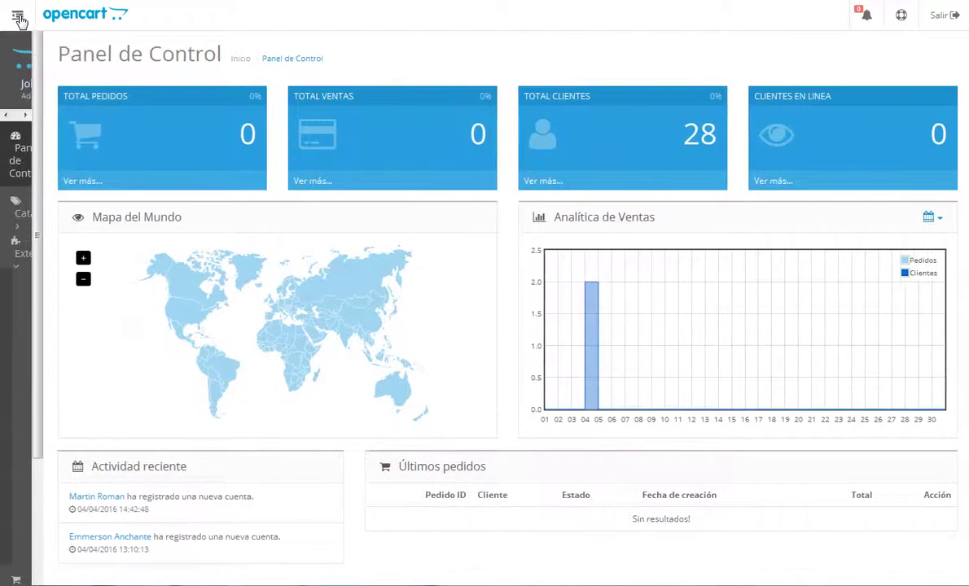
{"action": "left_click", "coordinate": [18, 17]}
{"action": "left_click", "coordinate": [18, 16]}
{"action": "left_click", "coordinate": [18, 16]}
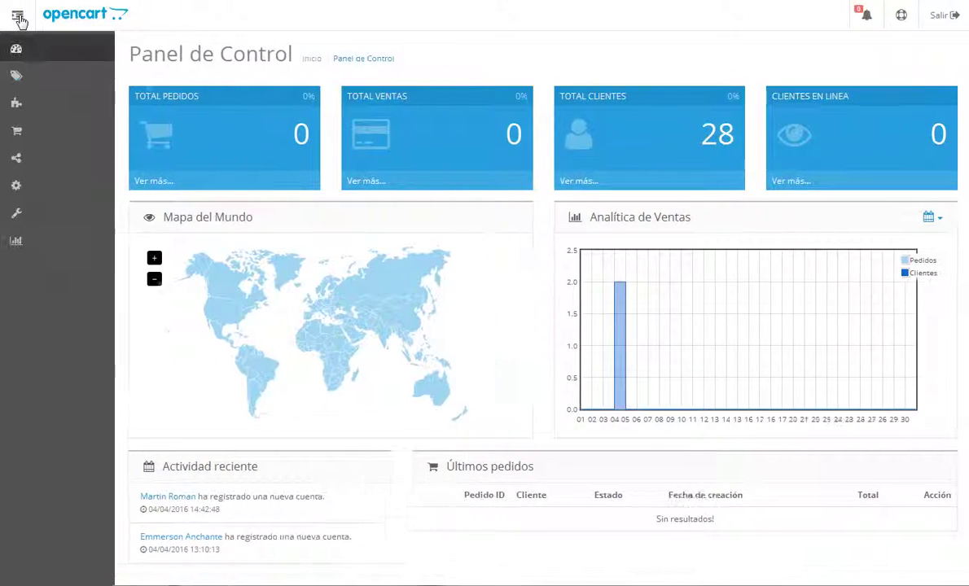
{"action": "left_click", "coordinate": [18, 16]}
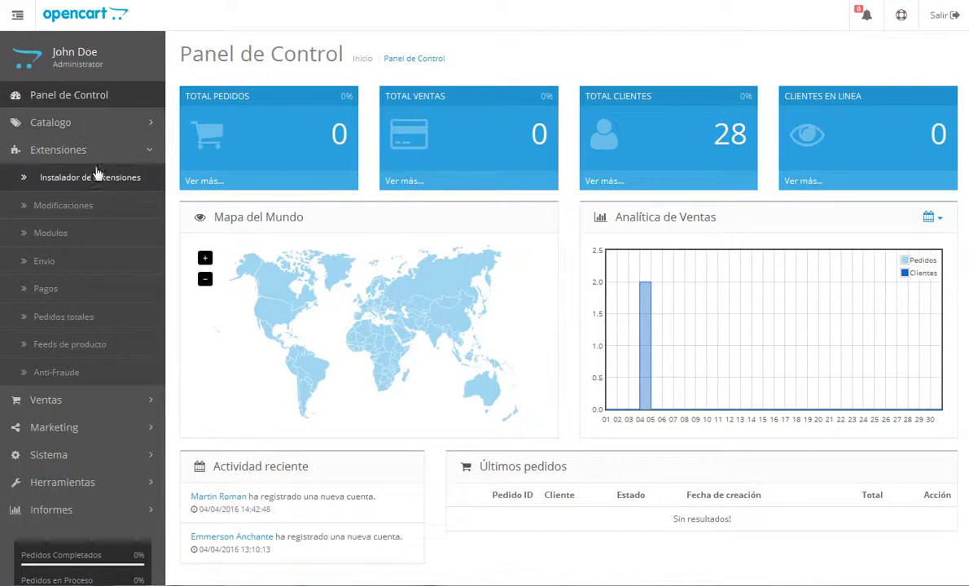
{"action": "left_click", "coordinate": [119, 151]}
{"action": "left_click", "coordinate": [119, 151]}
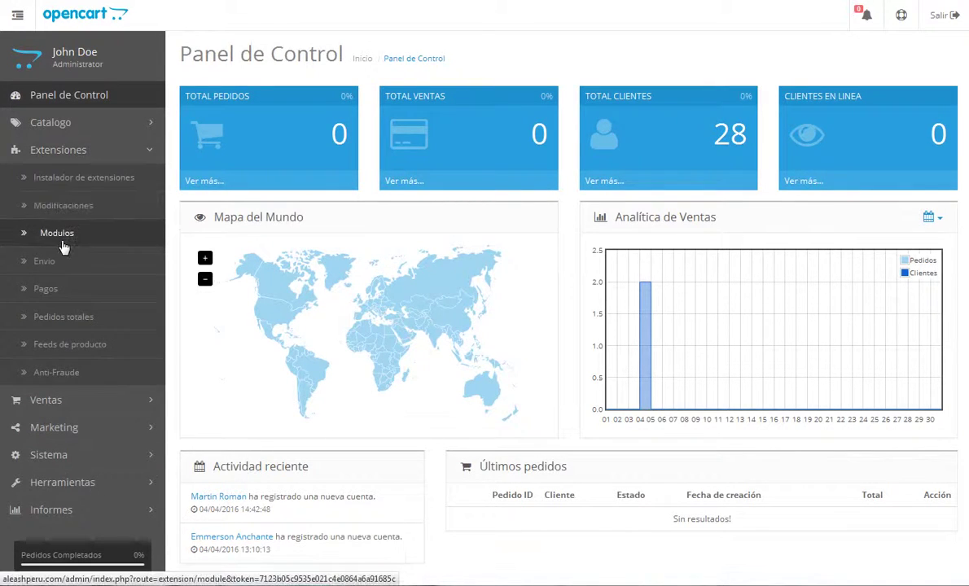
Step: Open the Blog Management module from the Modulos list and go to its Add/Edit Articles page
{"action": "left_click", "coordinate": [65, 243]}
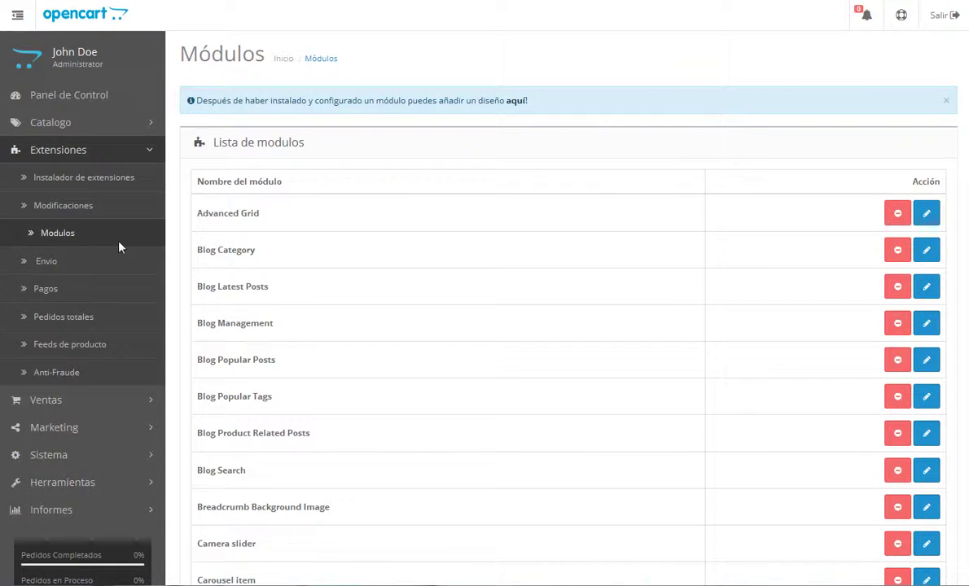
{"action": "scroll", "coordinate": [119, 247], "scroll_direction": "down", "scroll_amount": 2}
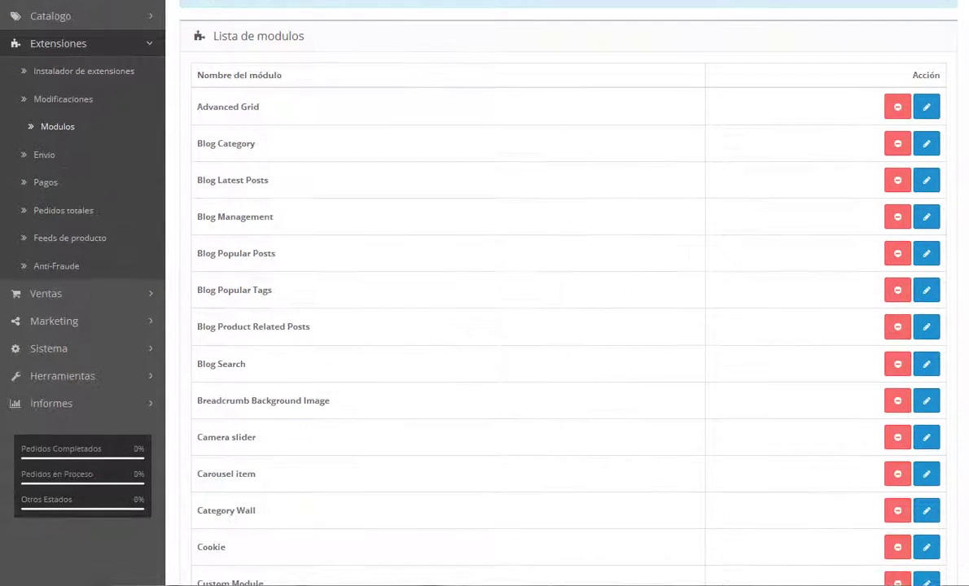
{"action": "scroll", "coordinate": [967, 151], "scroll_direction": "down", "scroll_amount": 1}
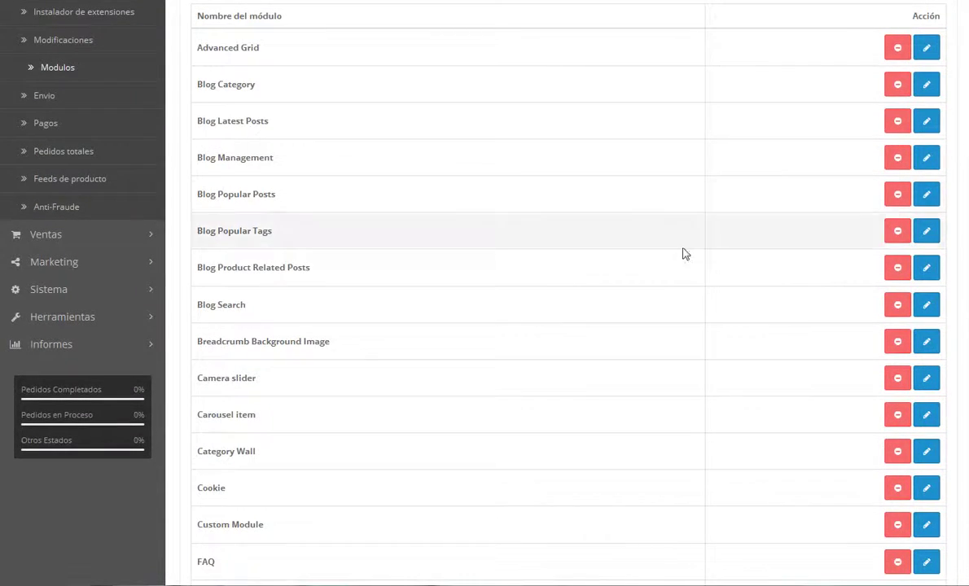
{"action": "left_click", "coordinate": [929, 159]}
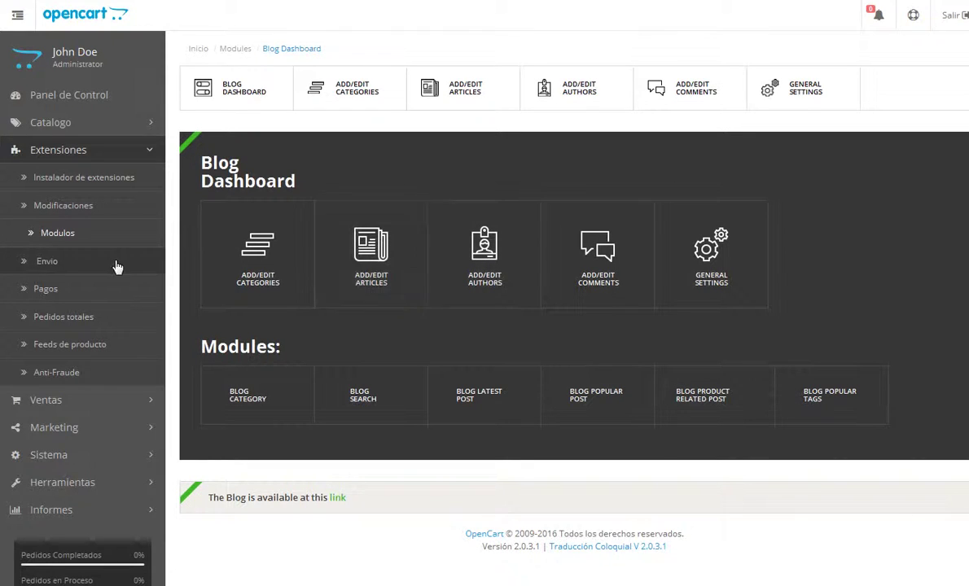
{"action": "left_click", "coordinate": [389, 281]}
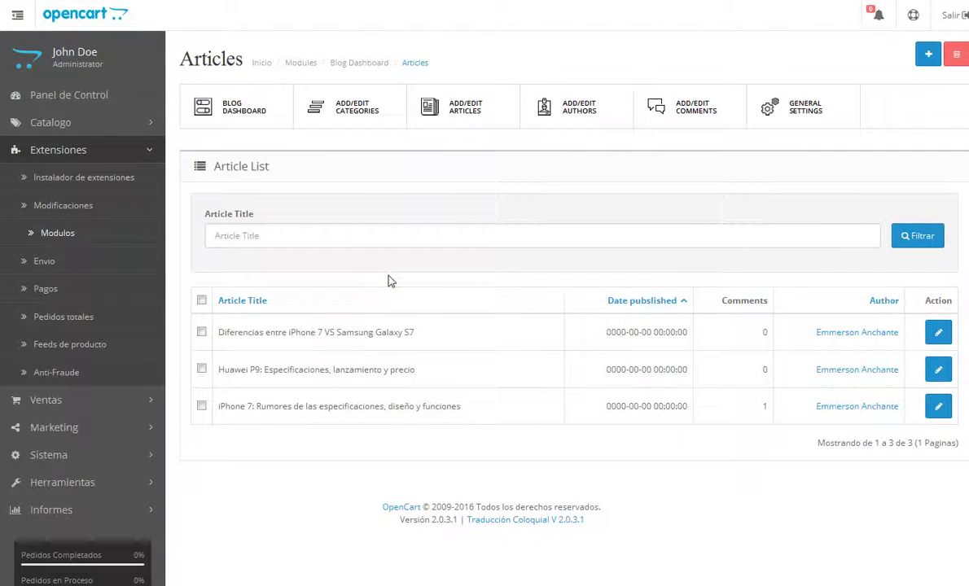
Step: Open the es.lipsum.com Lorem Ipsum generator in a new browser tab, then return to the articles list
{"action": "key", "text": "ctrl+t"}
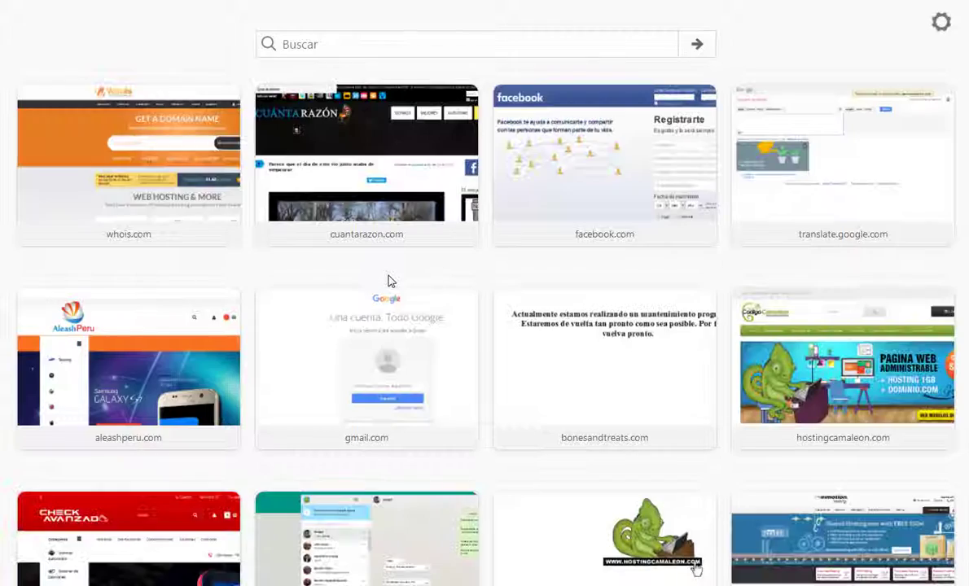
{"action": "type", "text": "lorem"}
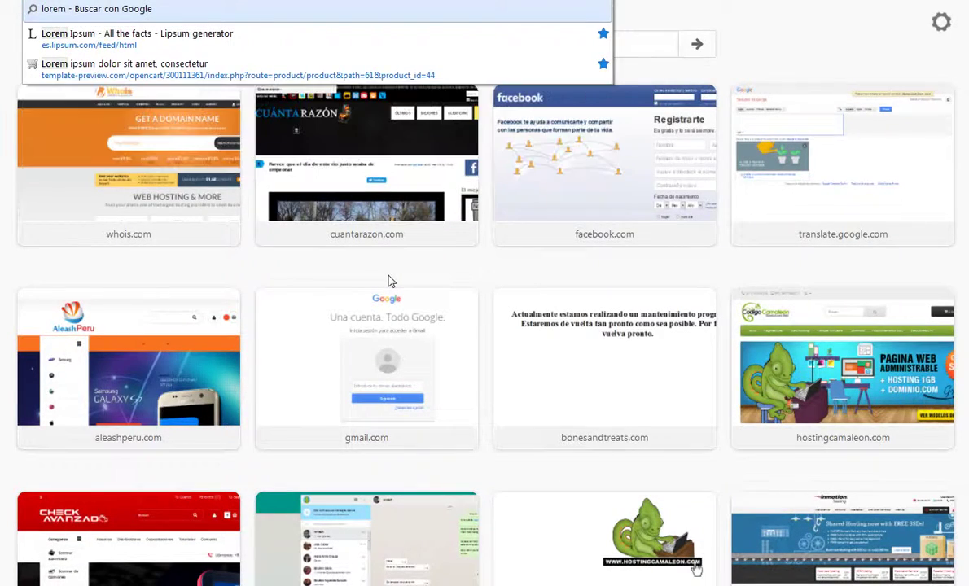
{"action": "key", "text": "Return"}
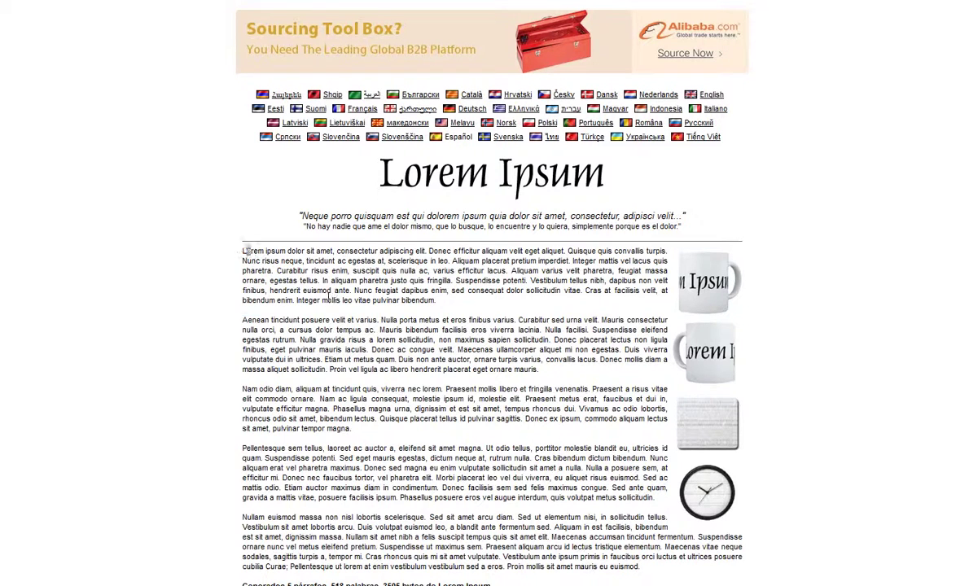
{"action": "left_click_drag", "start_coordinate": [246, 251], "coordinate": [476, 465]}
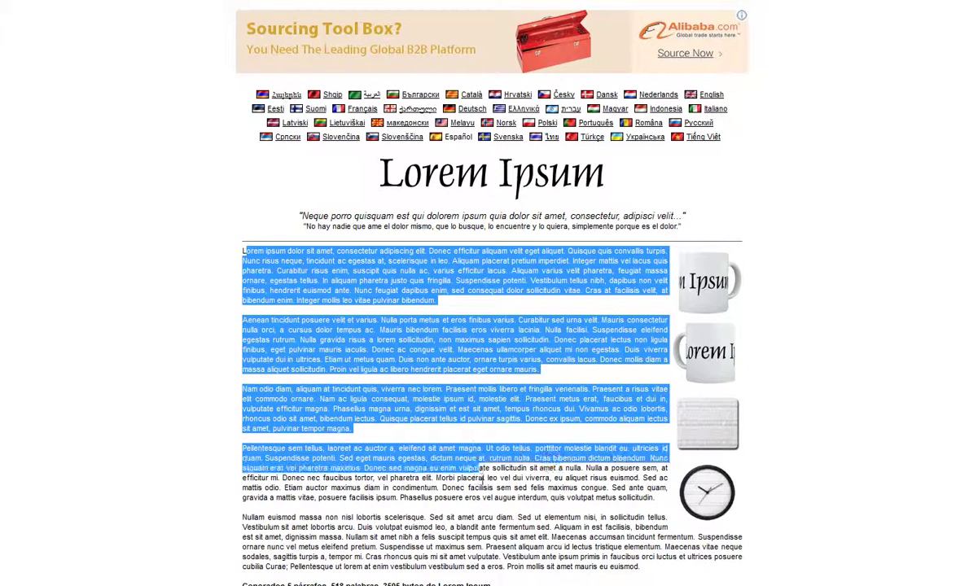
{"action": "left_click", "coordinate": [458, 397]}
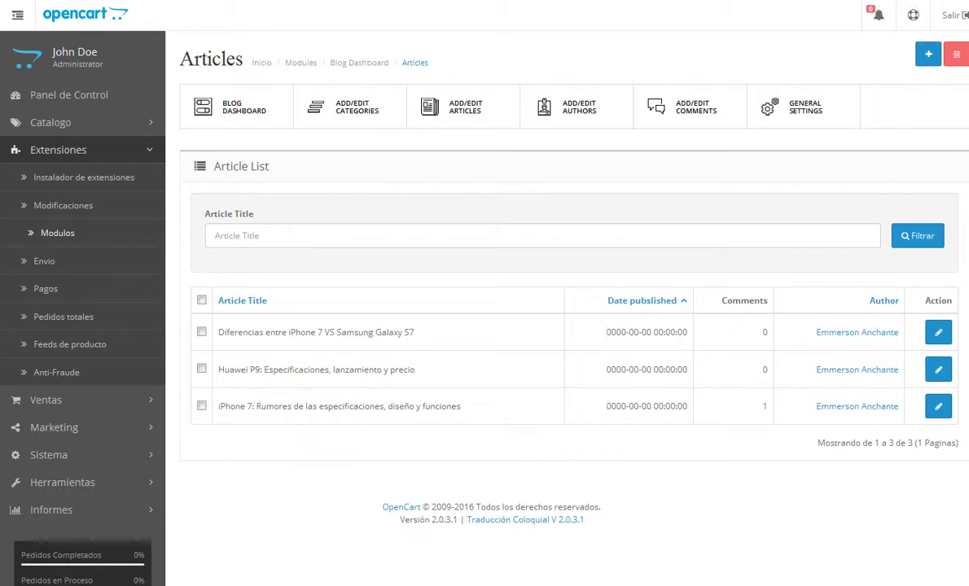
Step: Start a new blog article titled "Diferencias entre iPhone 7 VS Samsung Galaxy S6"
{"action": "left_click", "coordinate": [925, 54]}
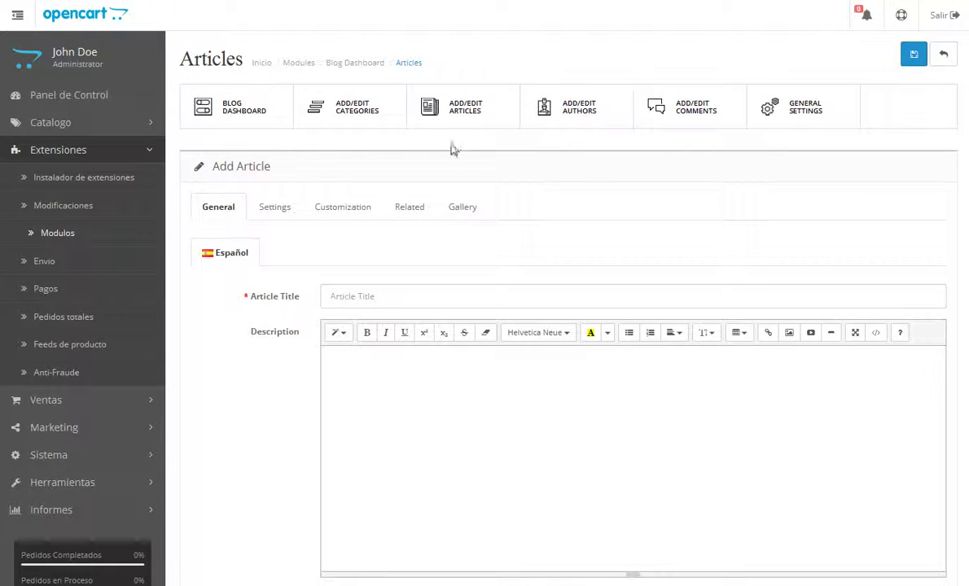
{"action": "left_click", "coordinate": [372, 301]}
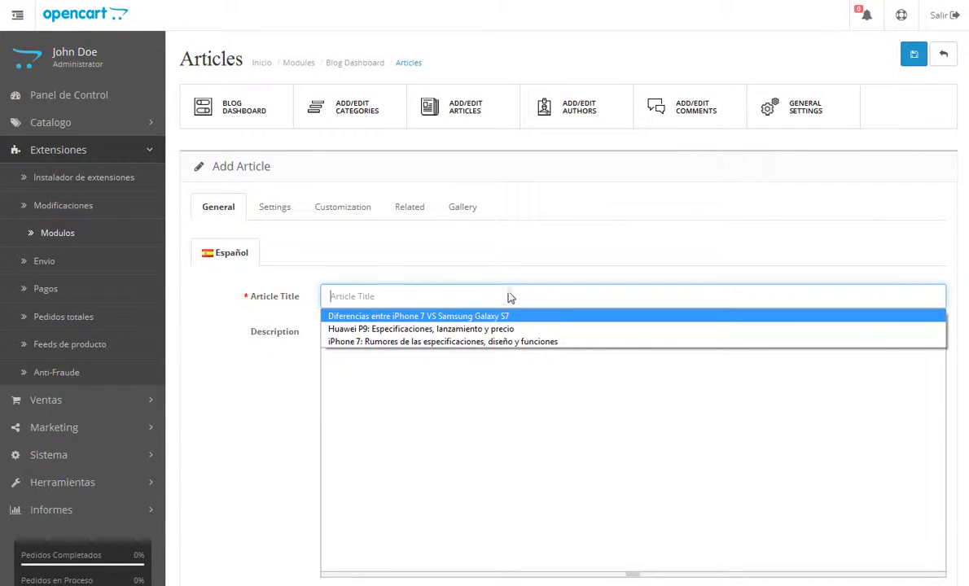
{"action": "key", "text": "Return"}
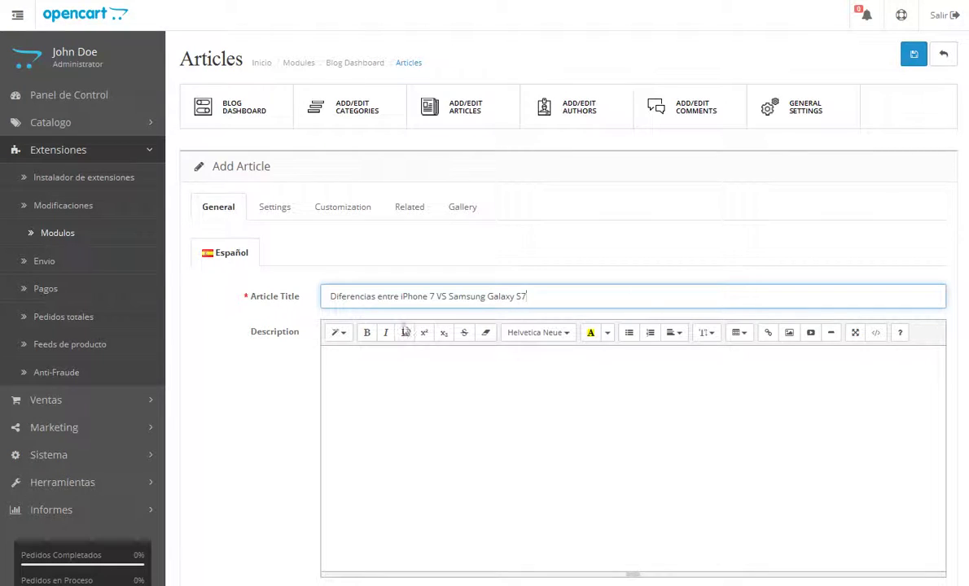
{"action": "left_click", "coordinate": [537, 291]}
{"action": "key", "text": "BackSpace"}
{"action": "type", "text": "6"}
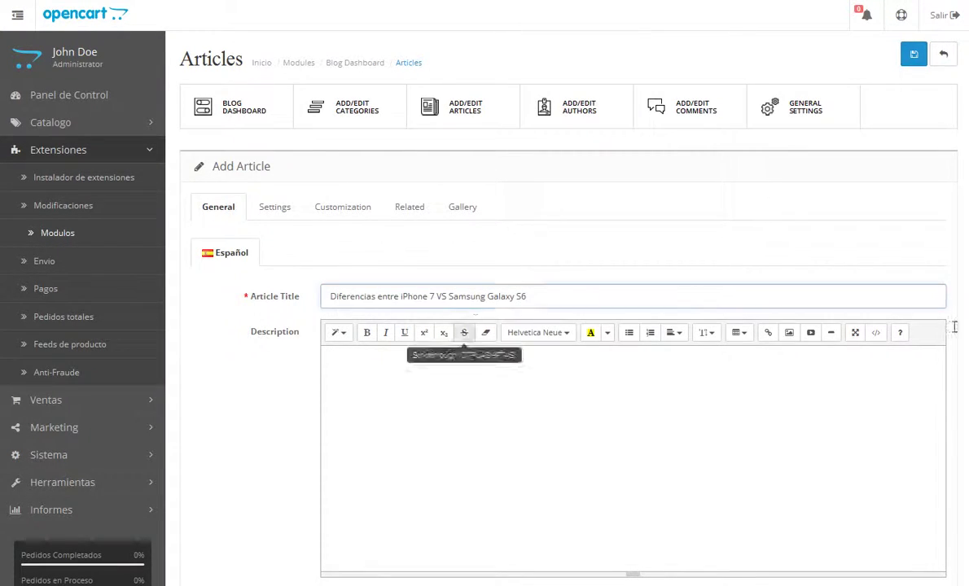
Step: Check on the published blog page how the Samsung Galaxy S7 post's title and short description are laid out
{"action": "scroll", "coordinate": [965, 303], "scroll_direction": "down", "scroll_amount": 3}
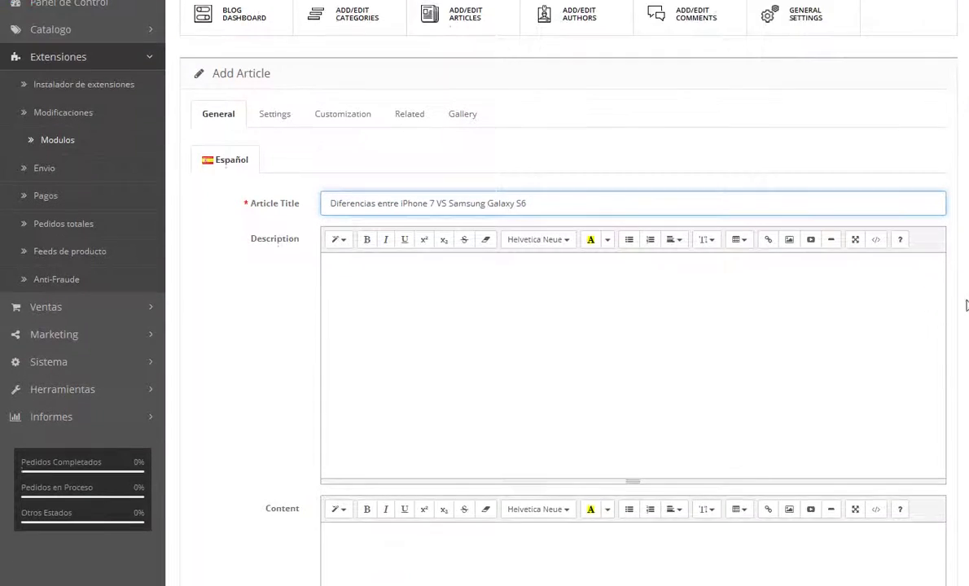
{"action": "left_click", "coordinate": [465, 159]}
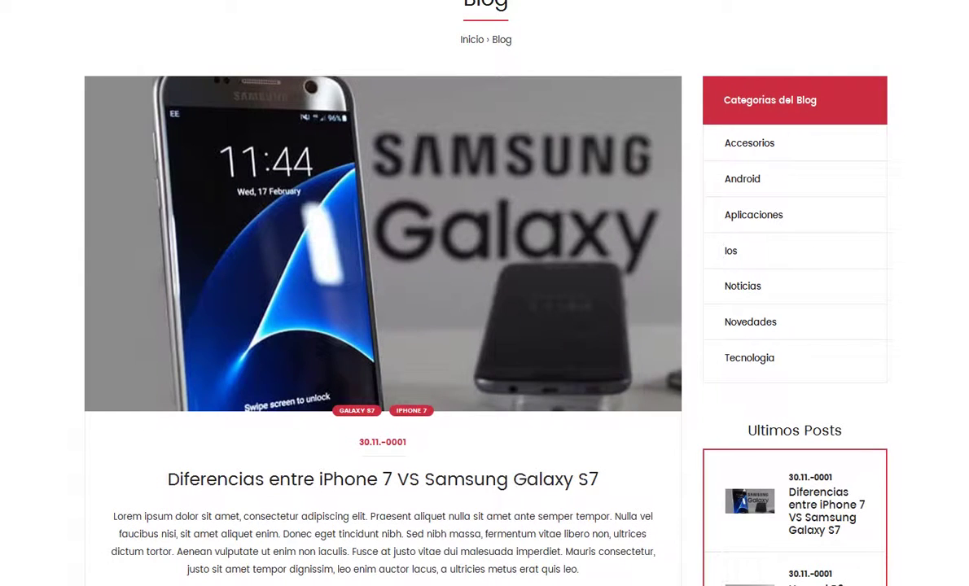
{"action": "scroll", "coordinate": [967, 119], "scroll_direction": "down", "scroll_amount": 1}
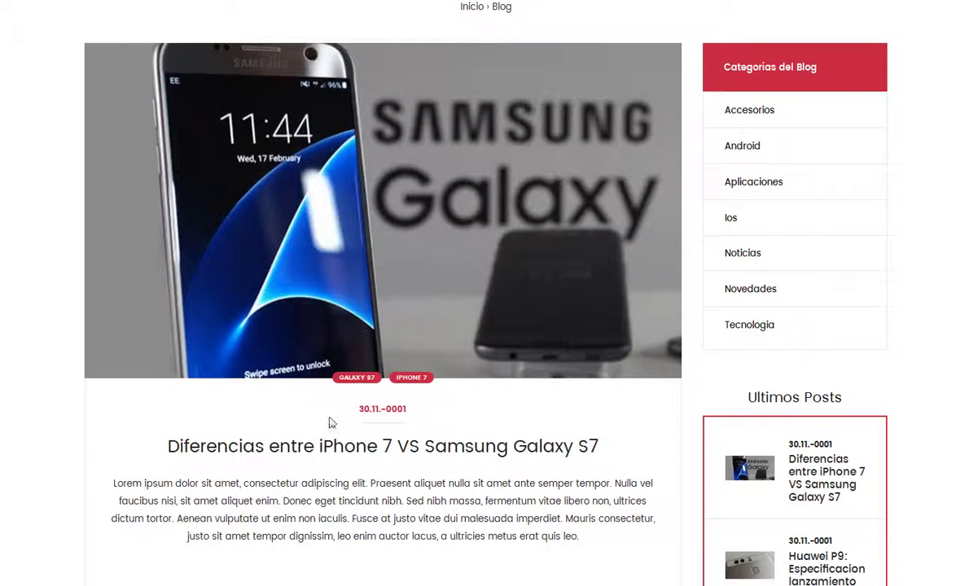
{"action": "left_click_drag", "start_coordinate": [163, 447], "coordinate": [238, 486]}
Step: Copy the opening sentences of the fourth Lorem Ipsum paragraph, through "sit amet a nulla.", into the article's Description
{"action": "key", "text": "ctrl+Tab"}
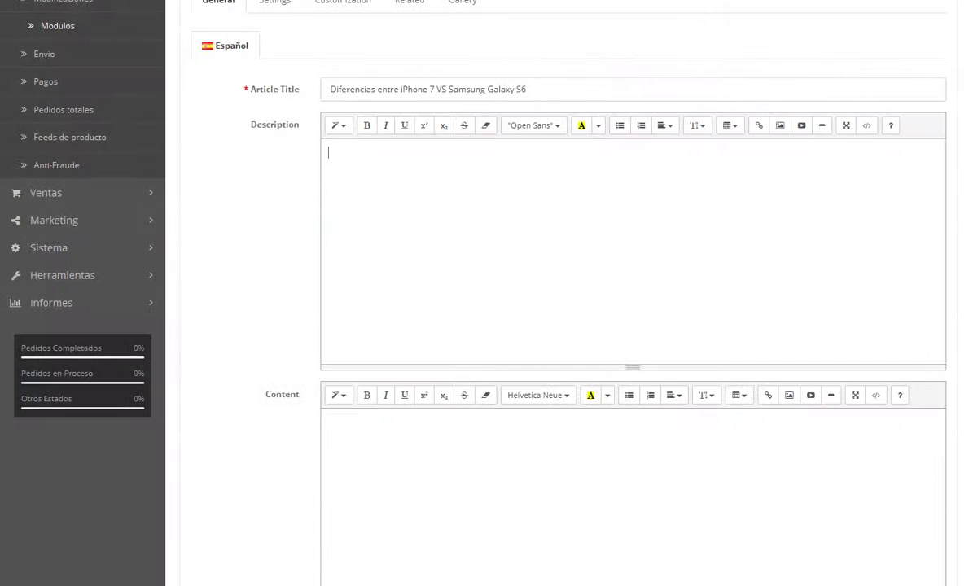
{"action": "key", "text": "ctrl+Tab"}
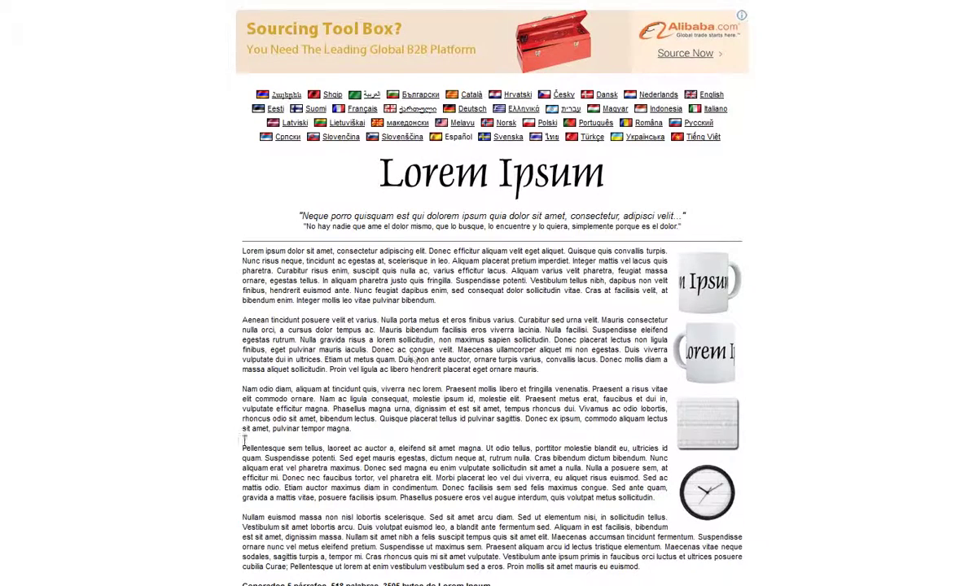
{"action": "left_click_drag", "start_coordinate": [243, 452], "coordinate": [582, 470]}
{"action": "key", "text": "ctrl+c"}
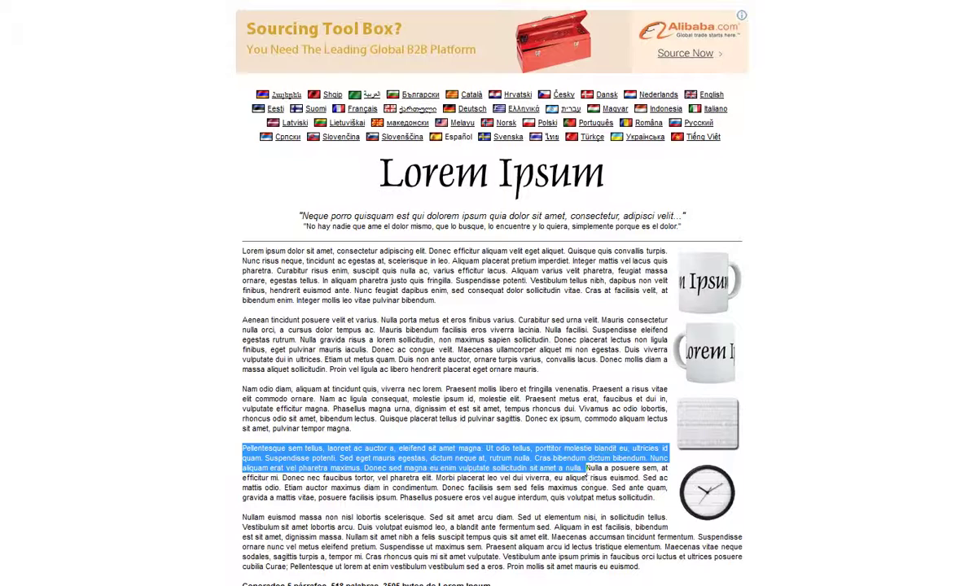
{"action": "key", "text": "ctrl+shift+Tab"}
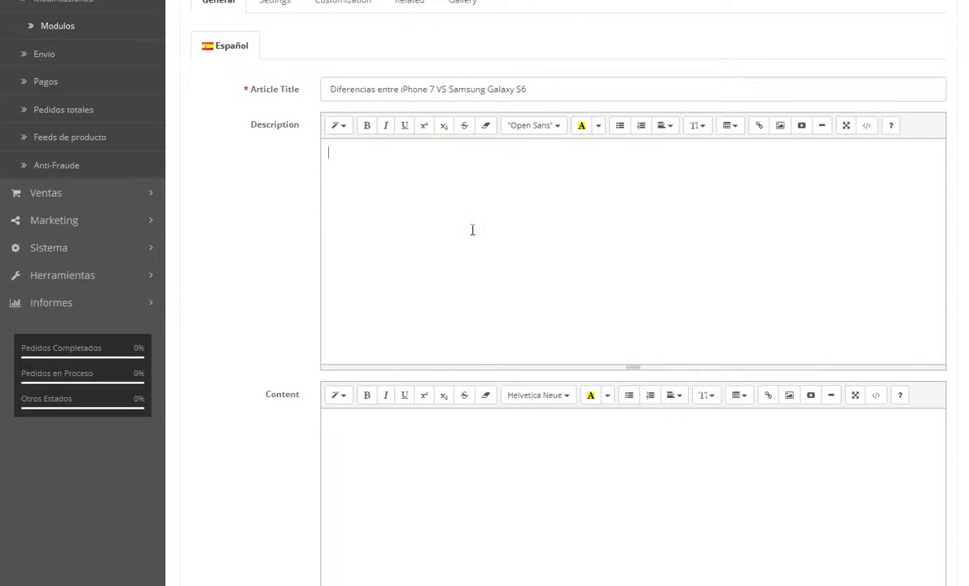
{"action": "key", "text": "ctrl+v"}
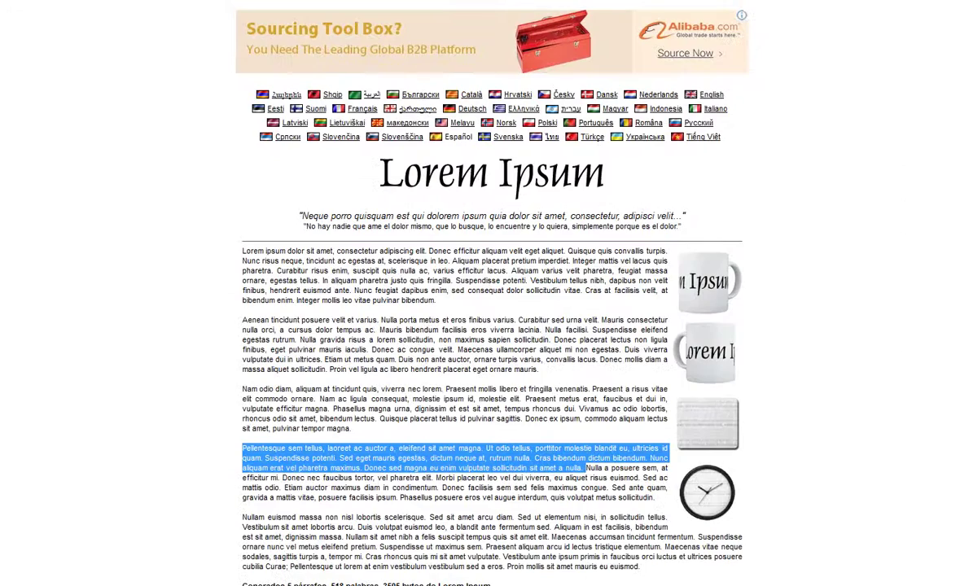
Step: Copy all five Lorem Ipsum paragraphs into the article's Content
{"action": "left_click_drag", "start_coordinate": [240, 249], "coordinate": [693, 567]}
{"action": "right_click", "coordinate": [647, 538]}
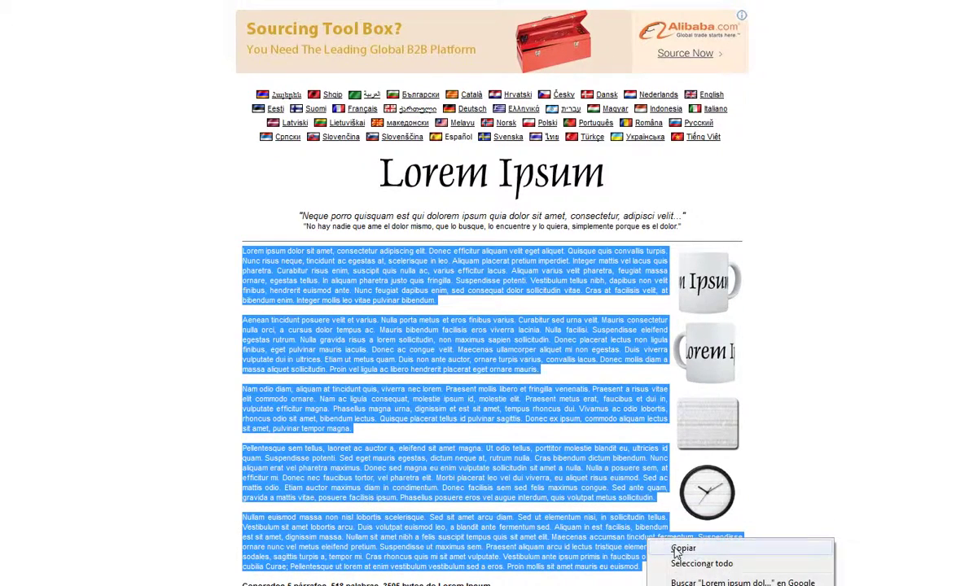
{"action": "left_click", "coordinate": [663, 547]}
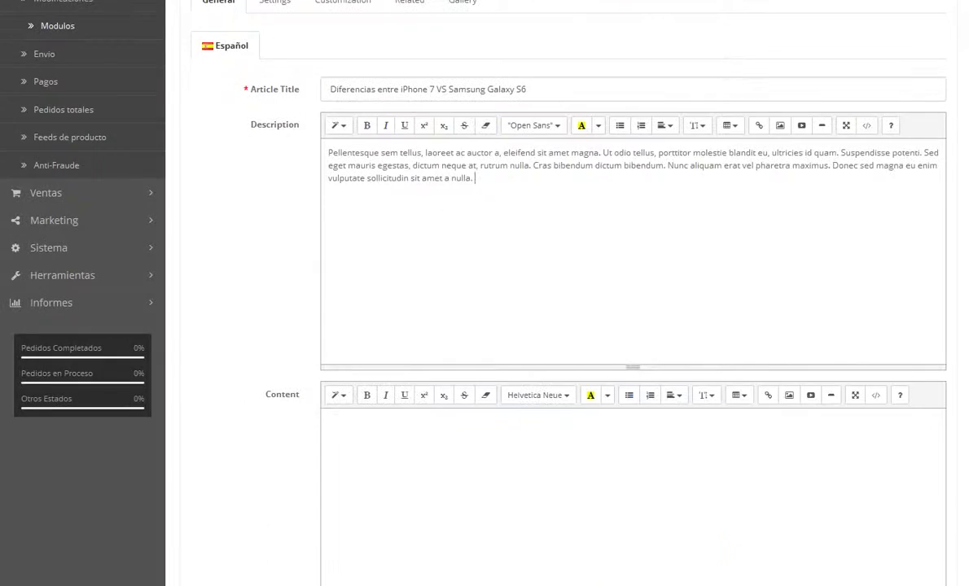
{"action": "left_click", "coordinate": [449, 469]}
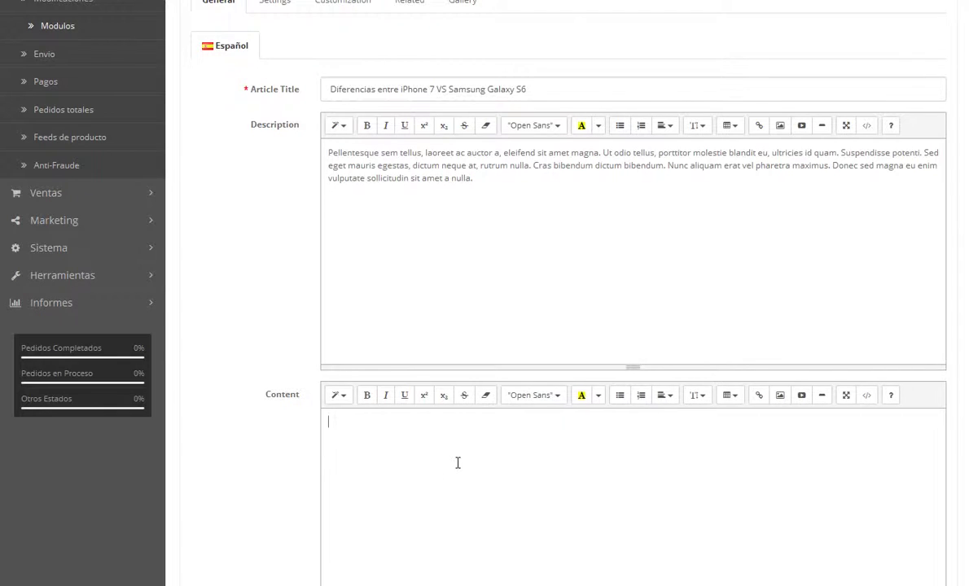
{"action": "key", "text": "ctrl+v"}
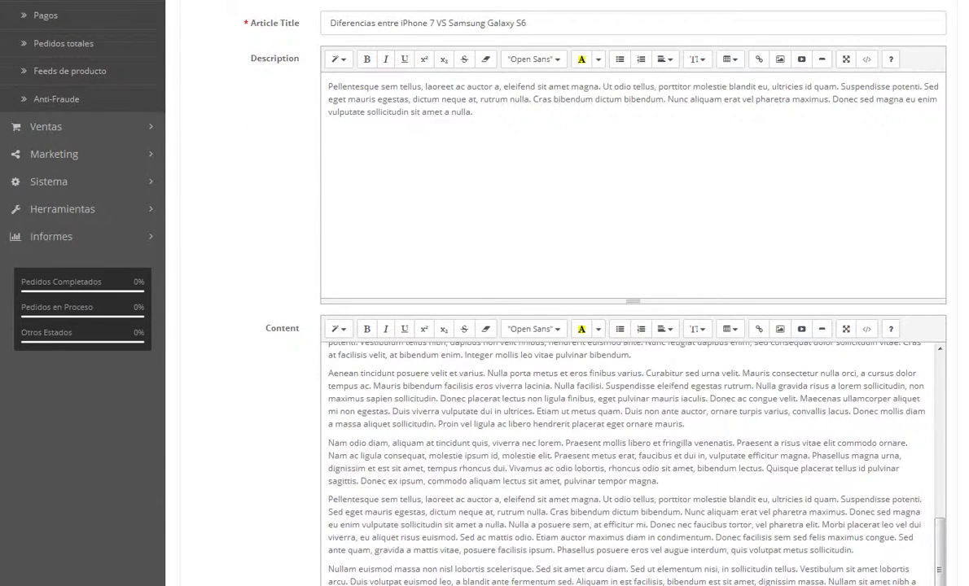
Step: Make the start of the Content's first paragraph, from "Lorem ipsum" through "scelerisque", bold and italic
{"action": "left_click_drag", "start_coordinate": [939, 562], "coordinate": [946, 372]}
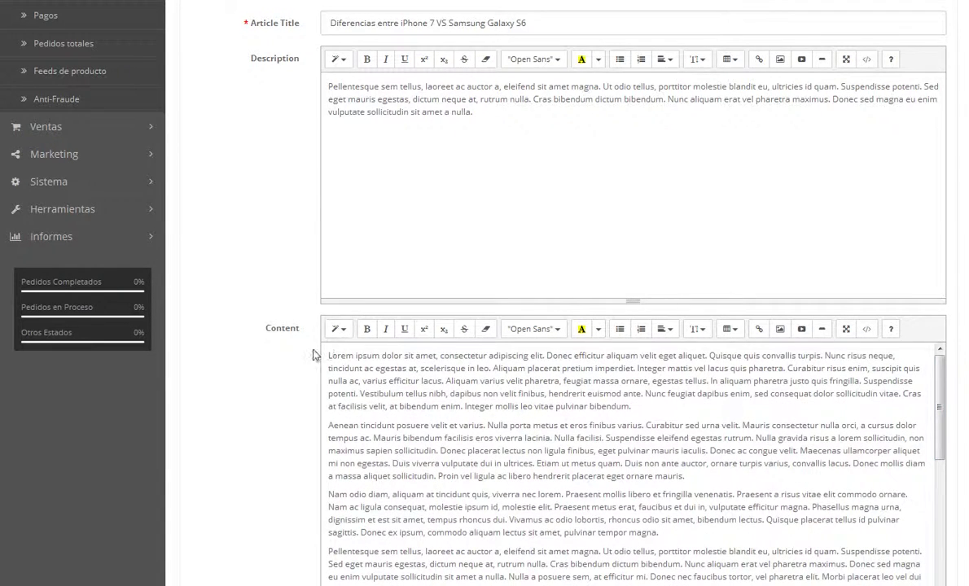
{"action": "left_click_drag", "start_coordinate": [327, 354], "coordinate": [471, 368]}
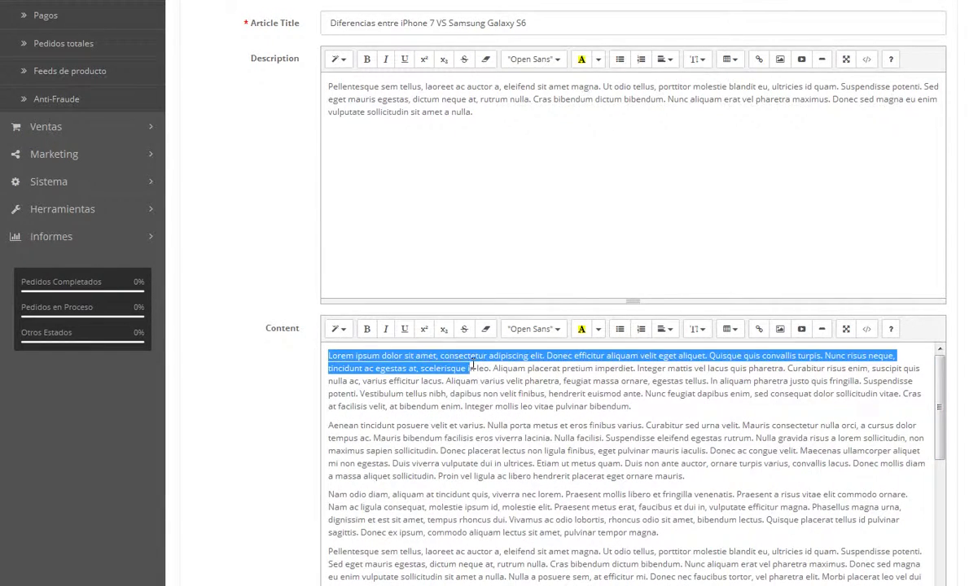
{"action": "left_click", "coordinate": [365, 330]}
{"action": "key", "text": "ctrl+i"}
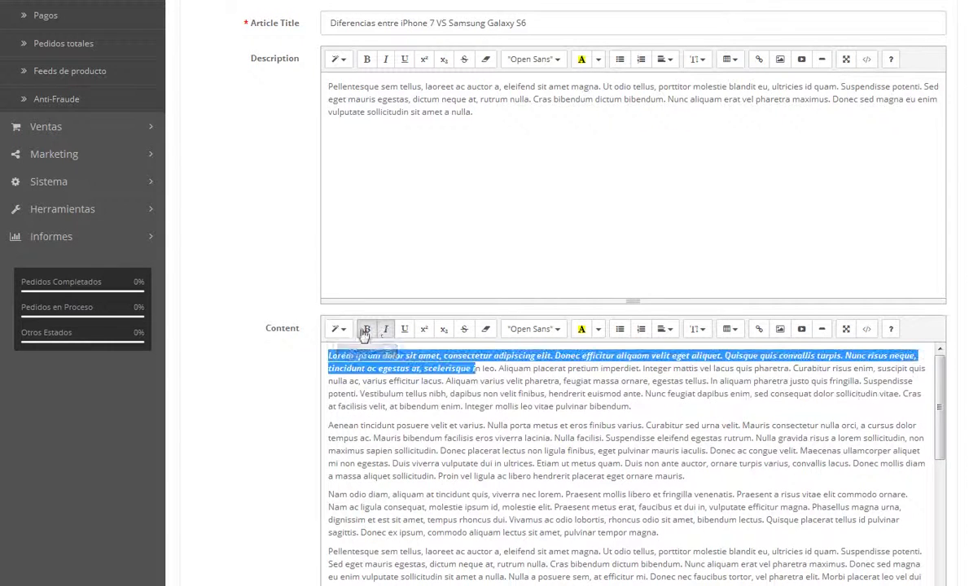
Step: Try the Header 1 style on the Content's first paragraph
{"action": "left_click", "coordinate": [338, 329]}
{"action": "left_click", "coordinate": [378, 419]}
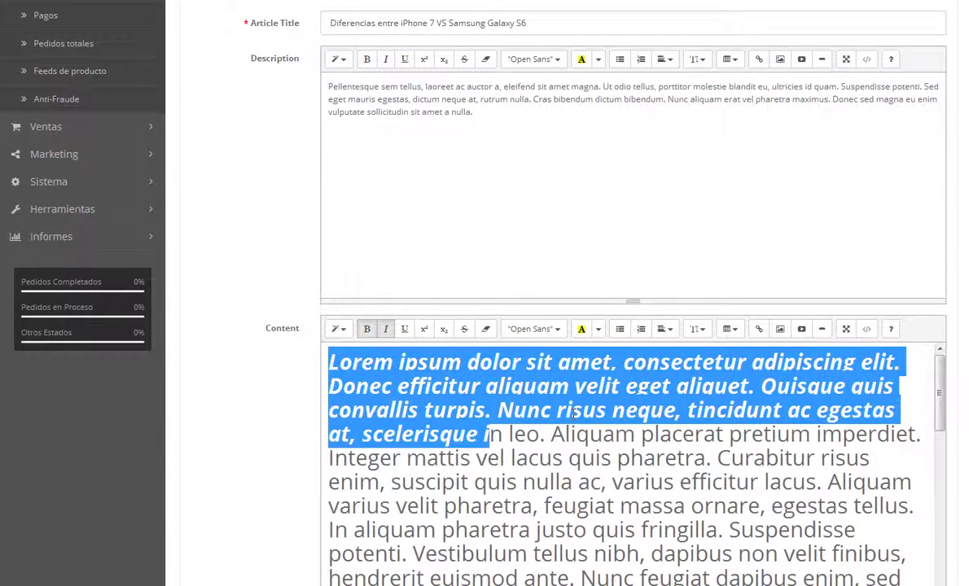
{"action": "left_click", "coordinate": [611, 417]}
Step: Format the Content's first paragraph with the Code style
{"action": "left_click_drag", "start_coordinate": [488, 434], "coordinate": [564, 506]}
{"action": "left_click", "coordinate": [338, 329]}
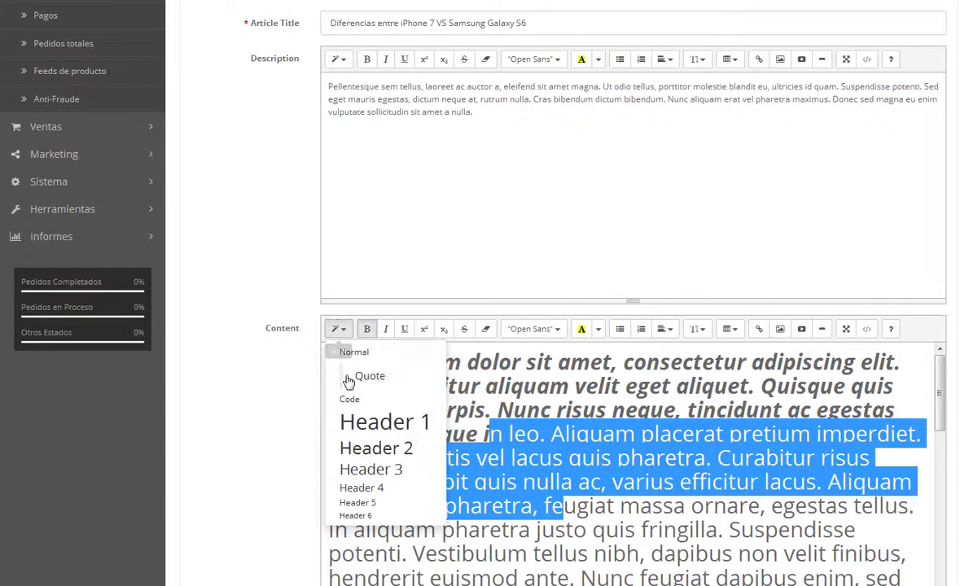
{"action": "left_click", "coordinate": [350, 398]}
{"action": "left_click", "coordinate": [559, 426]}
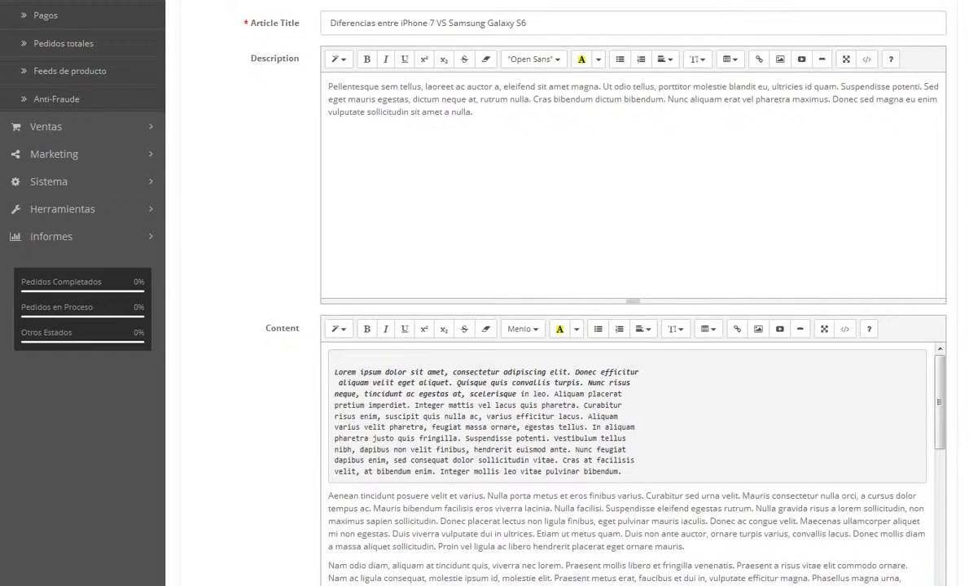
Step: Copy the article title "Diferencias entre iPhone 7 VS Samsung Galaxy S6" into the Meta Tag Title
{"action": "scroll", "coordinate": [554, 326], "scroll_direction": "down", "scroll_amount": 5}
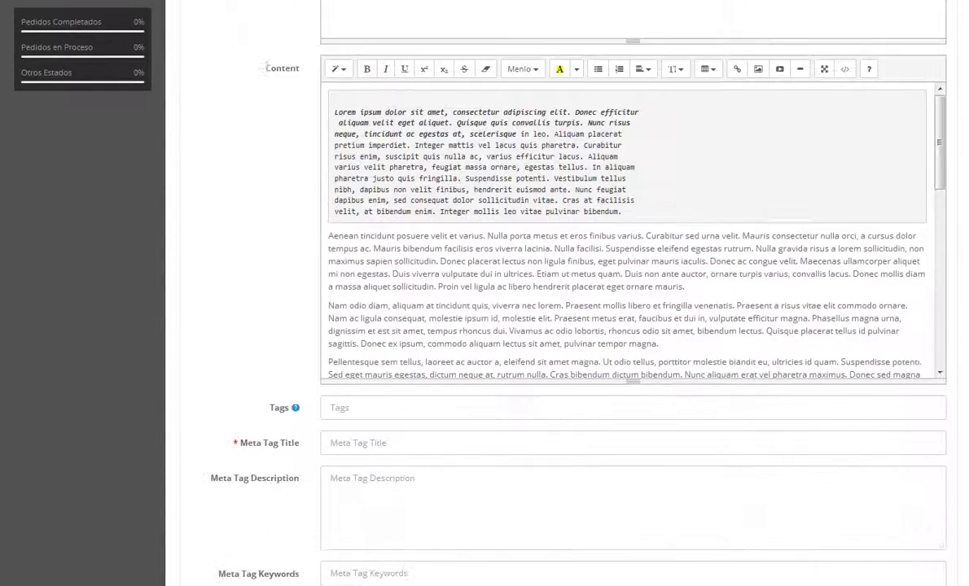
{"action": "scroll", "coordinate": [554, 326], "scroll_direction": "up", "scroll_amount": 1}
{"action": "scroll", "coordinate": [553, 325], "scroll_direction": "down", "scroll_amount": 3}
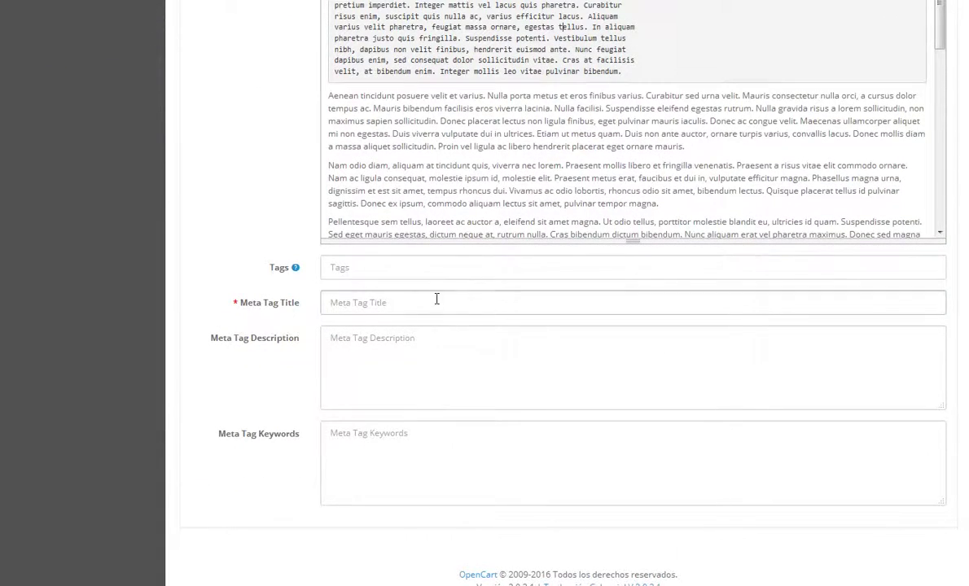
{"action": "scroll", "coordinate": [537, 204], "scroll_direction": "up", "scroll_amount": 7}
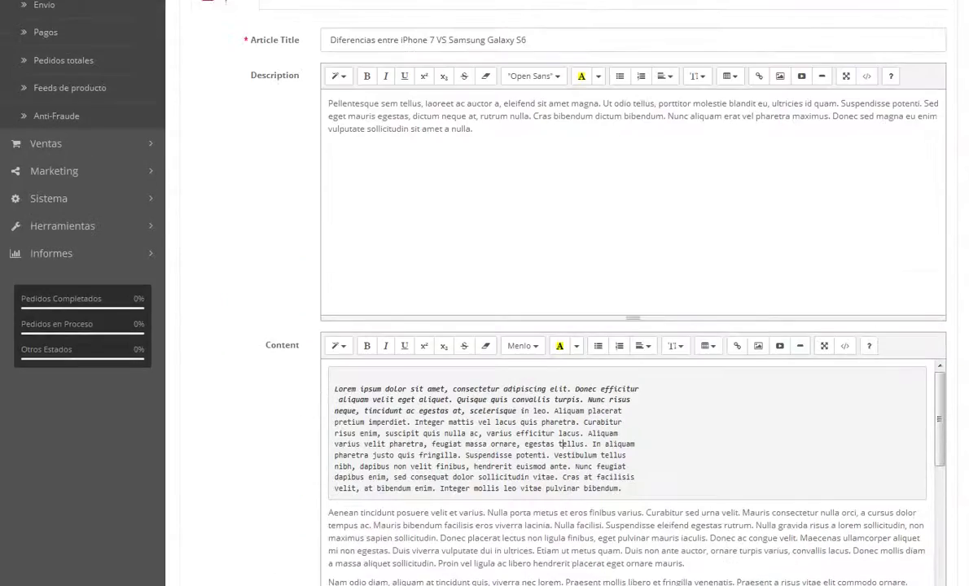
{"action": "left_click_drag", "start_coordinate": [559, 196], "coordinate": [277, 104]}
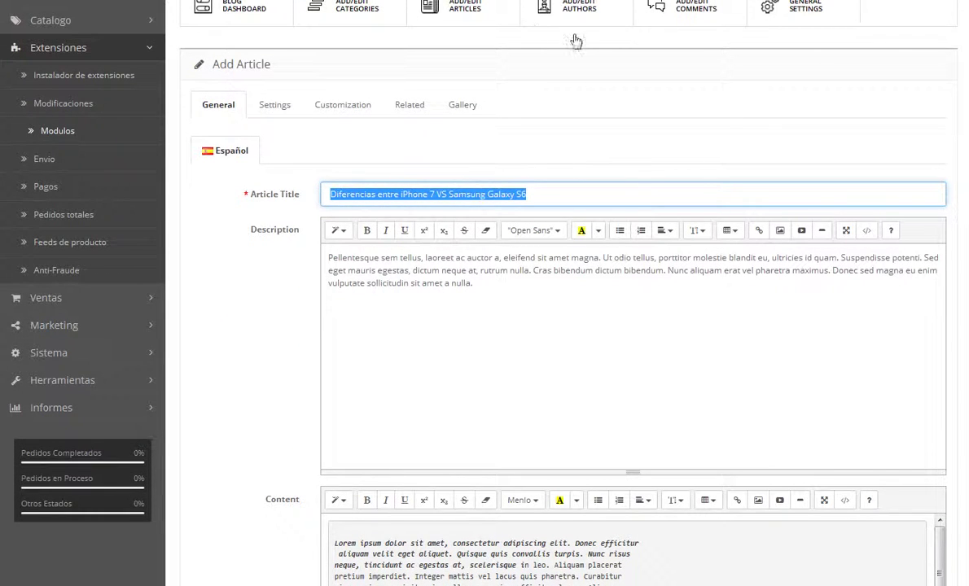
{"action": "scroll", "coordinate": [537, 326], "scroll_direction": "down", "scroll_amount": 4}
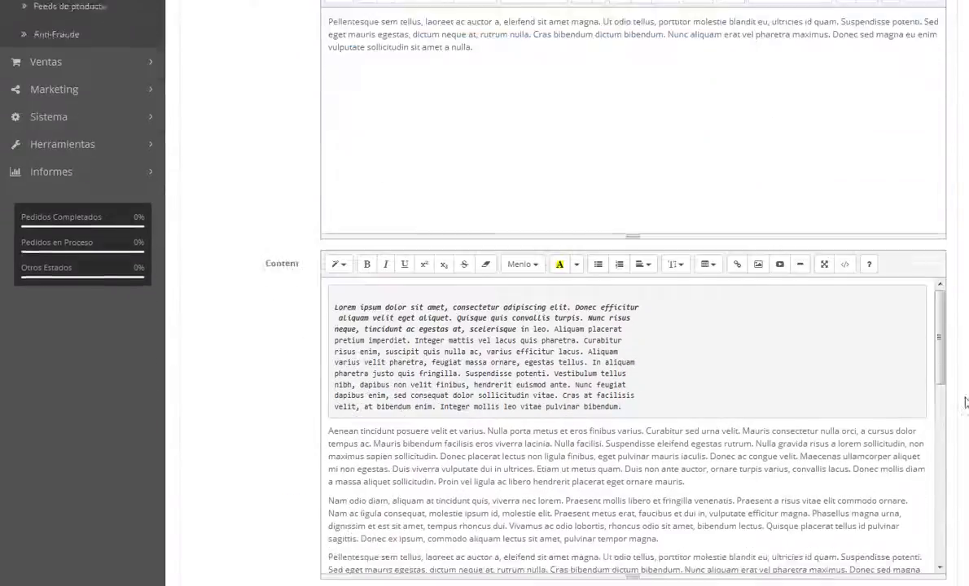
{"action": "scroll", "coordinate": [538, 326], "scroll_direction": "up", "scroll_amount": 2}
{"action": "scroll", "coordinate": [567, 449], "scroll_direction": "down", "scroll_amount": 4}
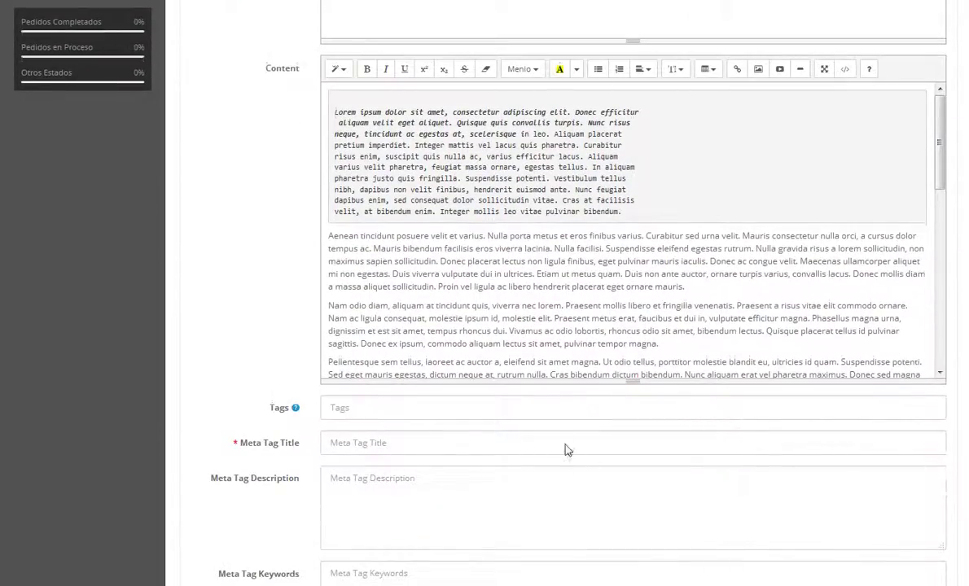
{"action": "left_click", "coordinate": [464, 438]}
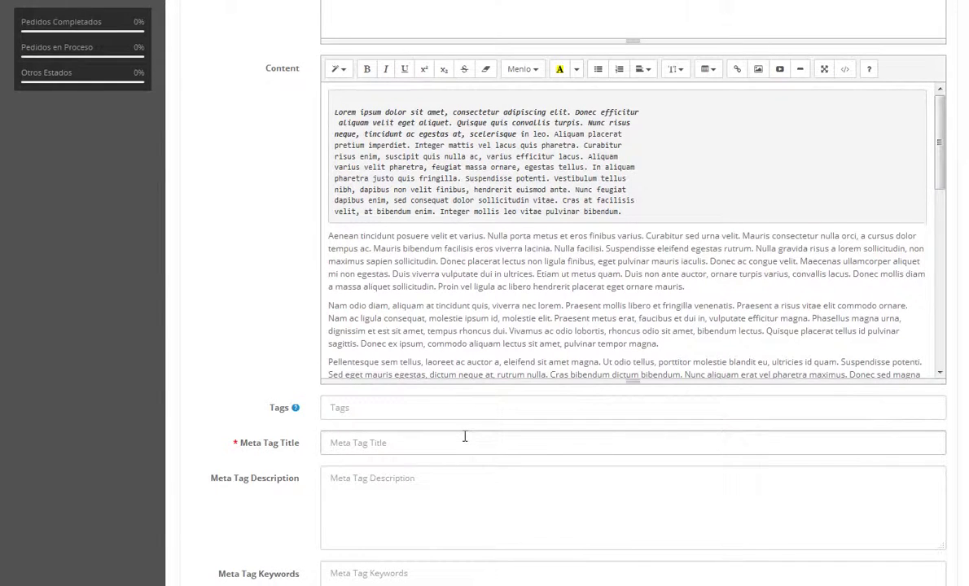
{"action": "key", "text": "ctrl+v"}
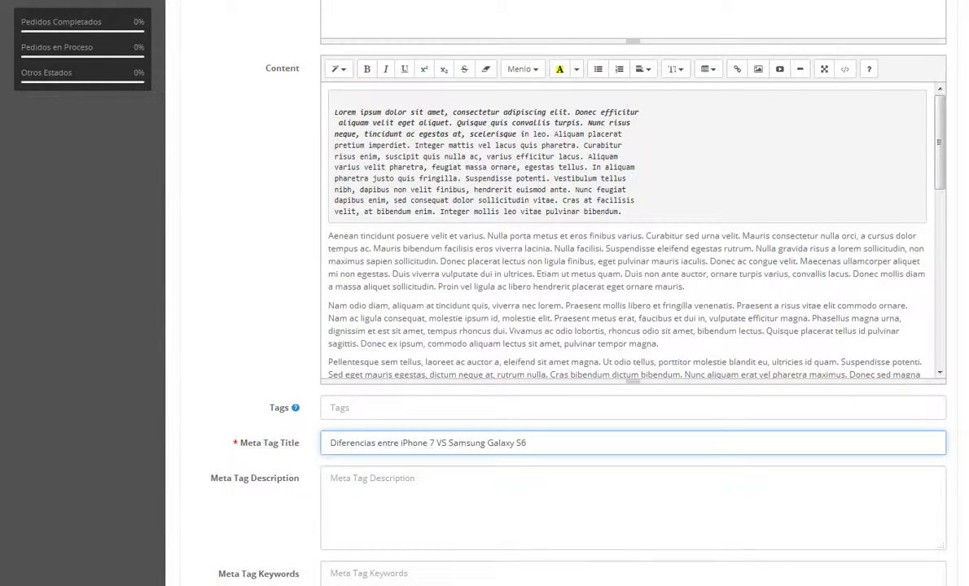
Step: Assign the article to the Android and Ios categories in its settings
{"action": "scroll", "coordinate": [953, 482], "scroll_direction": "down", "scroll_amount": 2}
{"action": "scroll", "coordinate": [953, 482], "scroll_direction": "up", "scroll_amount": 15}
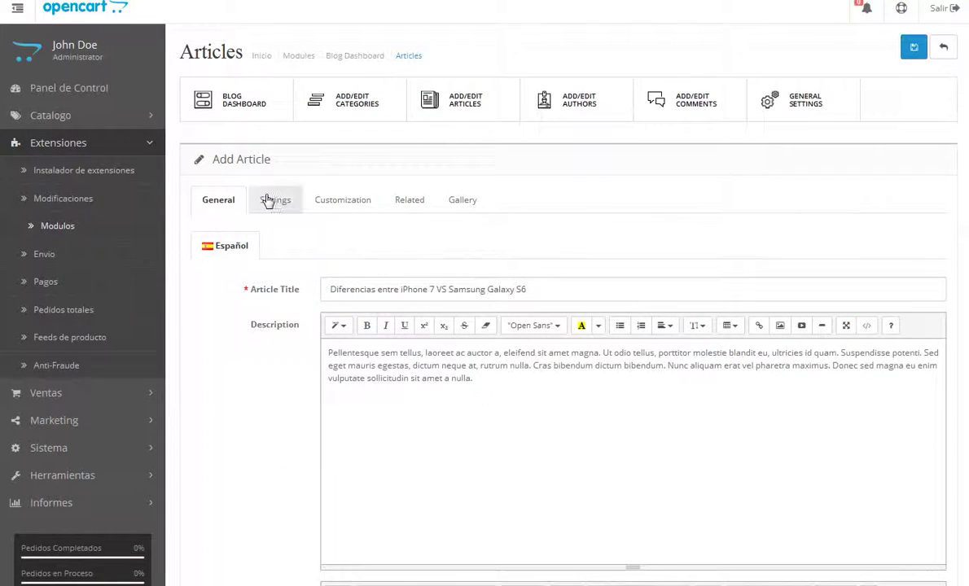
{"action": "left_click", "coordinate": [270, 200]}
{"action": "left_click", "coordinate": [407, 236]}
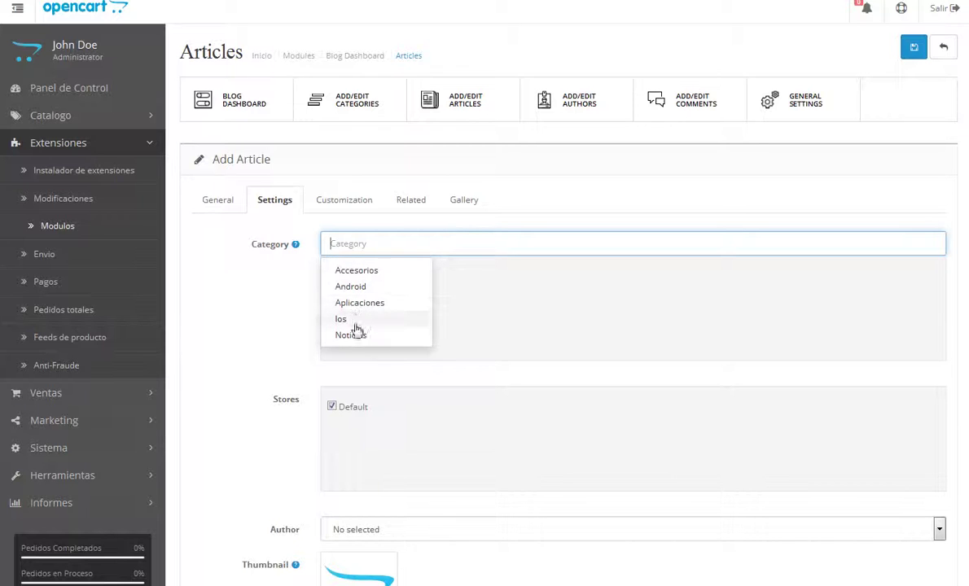
{"action": "left_click", "coordinate": [359, 287]}
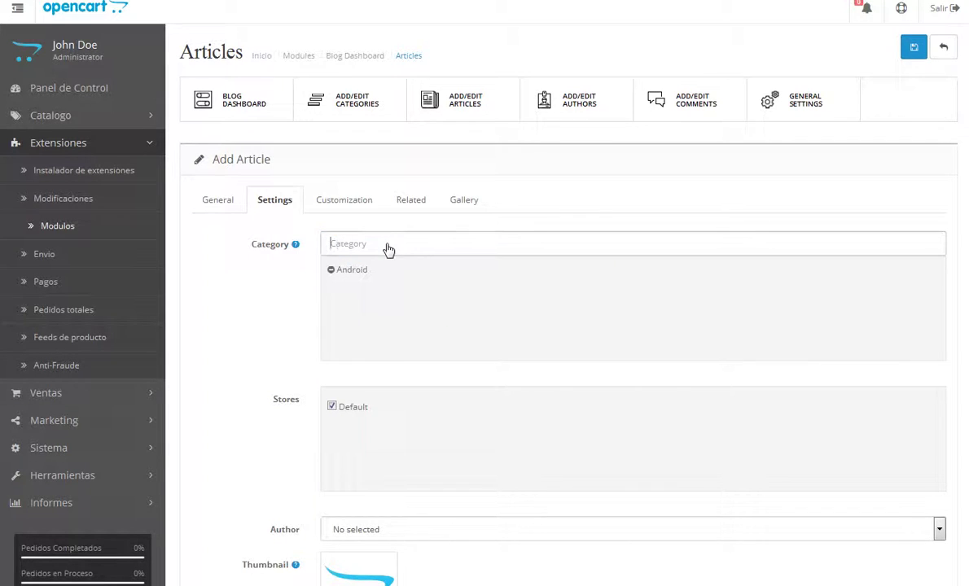
{"action": "left_click", "coordinate": [388, 243]}
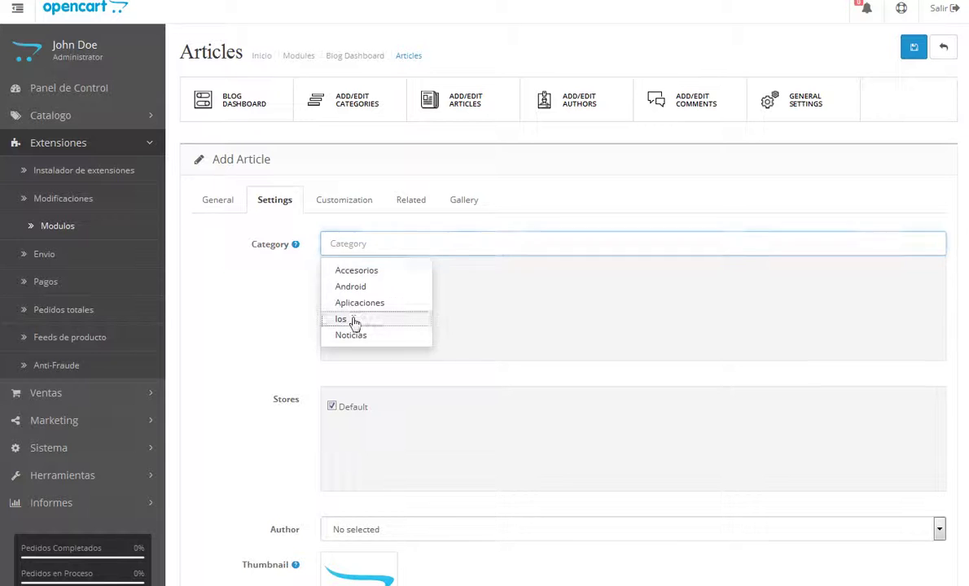
{"action": "left_click", "coordinate": [382, 322]}
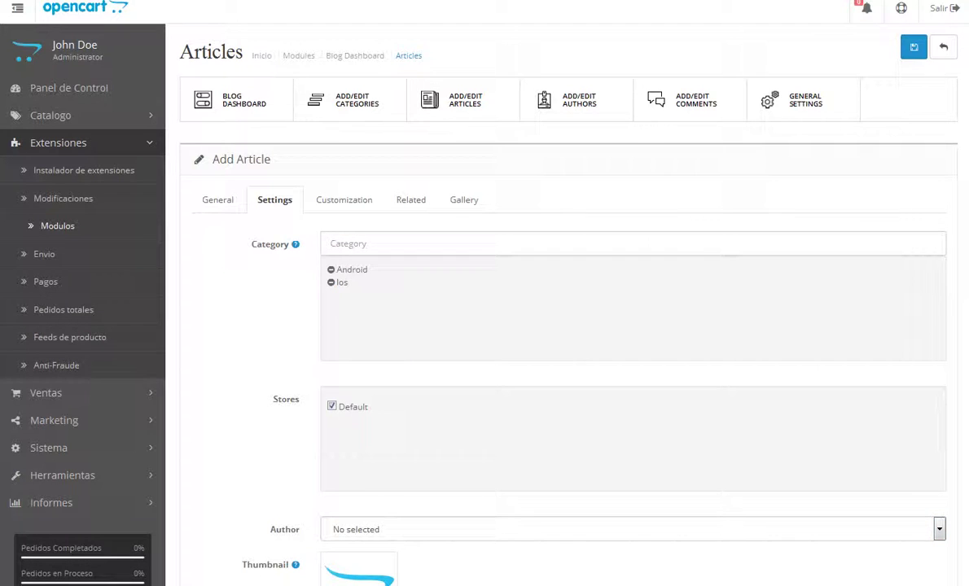
Step: Assign the only listed author to the article
{"action": "scroll", "coordinate": [962, 367], "scroll_direction": "down", "scroll_amount": 3}
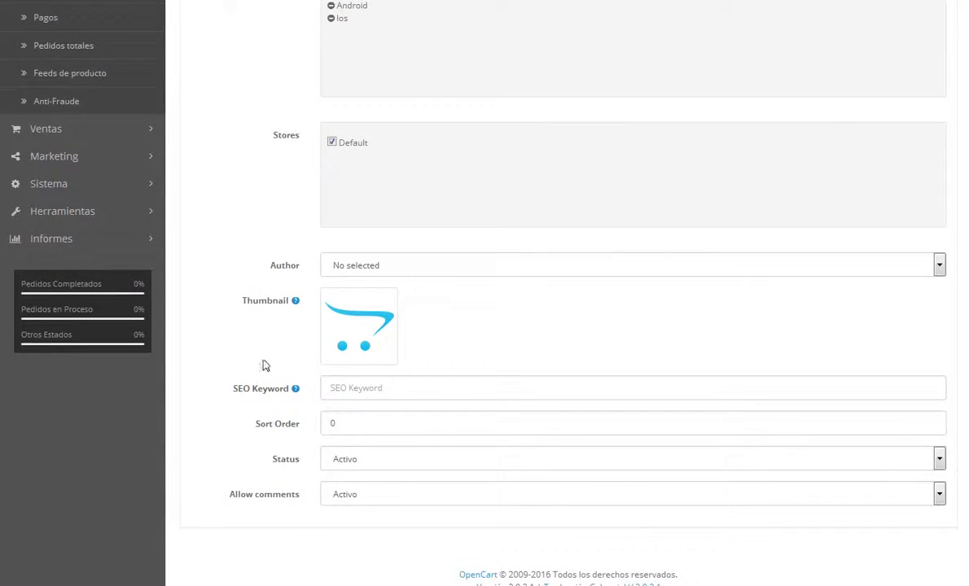
{"action": "left_click", "coordinate": [359, 264]}
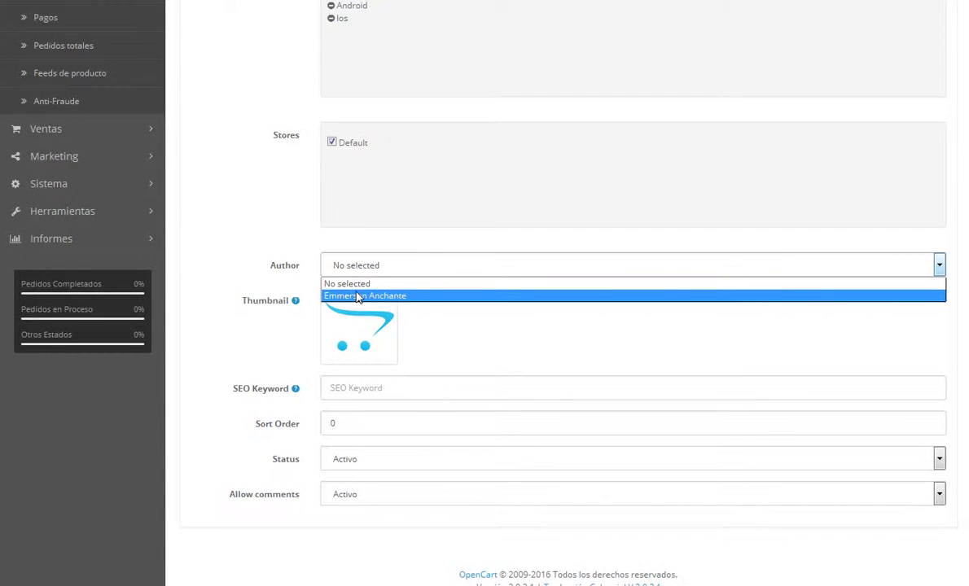
{"action": "left_click", "coordinate": [356, 298]}
{"action": "left_click", "coordinate": [409, 263]}
{"action": "left_click", "coordinate": [409, 264]}
{"action": "left_click", "coordinate": [413, 272]}
{"action": "left_click", "coordinate": [376, 296]}
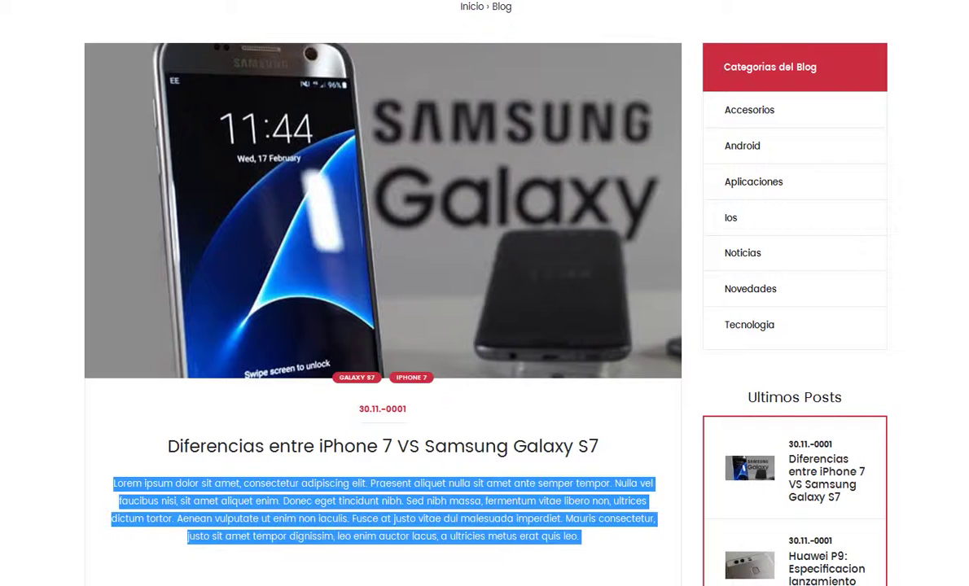
Step: Check on the published blog page how the Ultimos Posts block shows each post's thumbnail, date and title
{"action": "scroll", "coordinate": [966, 280], "scroll_direction": "down", "scroll_amount": 4}
{"action": "scroll", "coordinate": [966, 281], "scroll_direction": "up", "scroll_amount": 2}
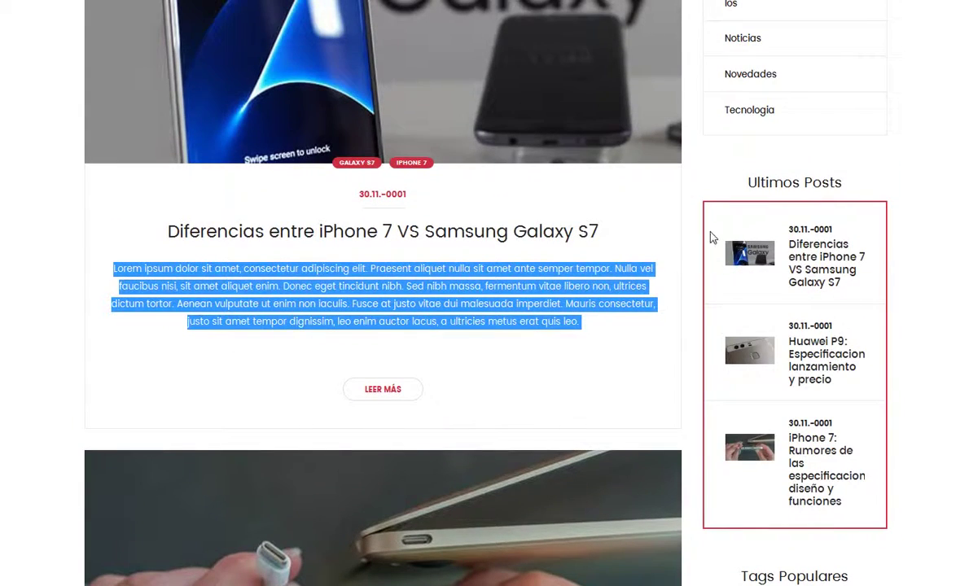
{"action": "left_click_drag", "start_coordinate": [711, 237], "coordinate": [847, 497]}
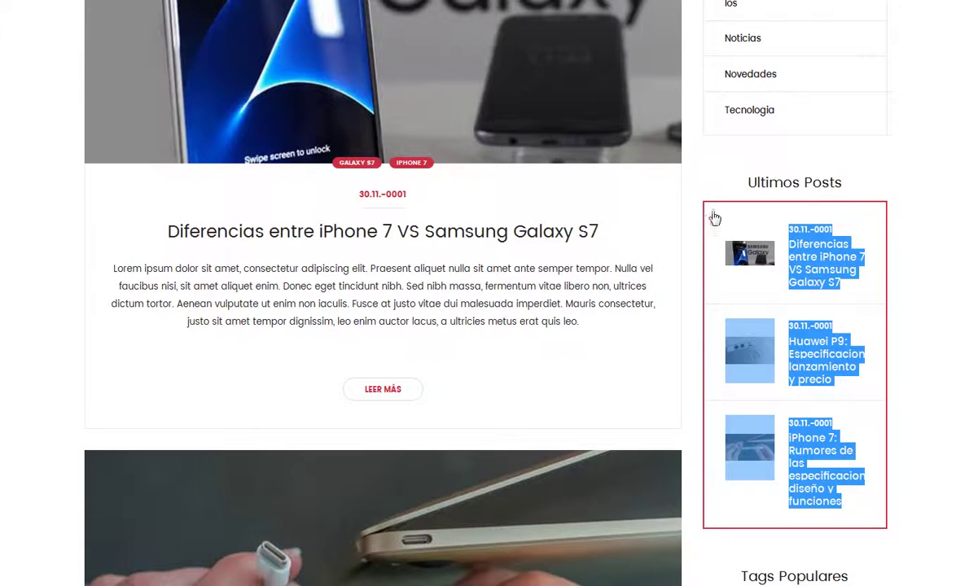
{"action": "left_click_drag", "start_coordinate": [714, 218], "coordinate": [862, 512]}
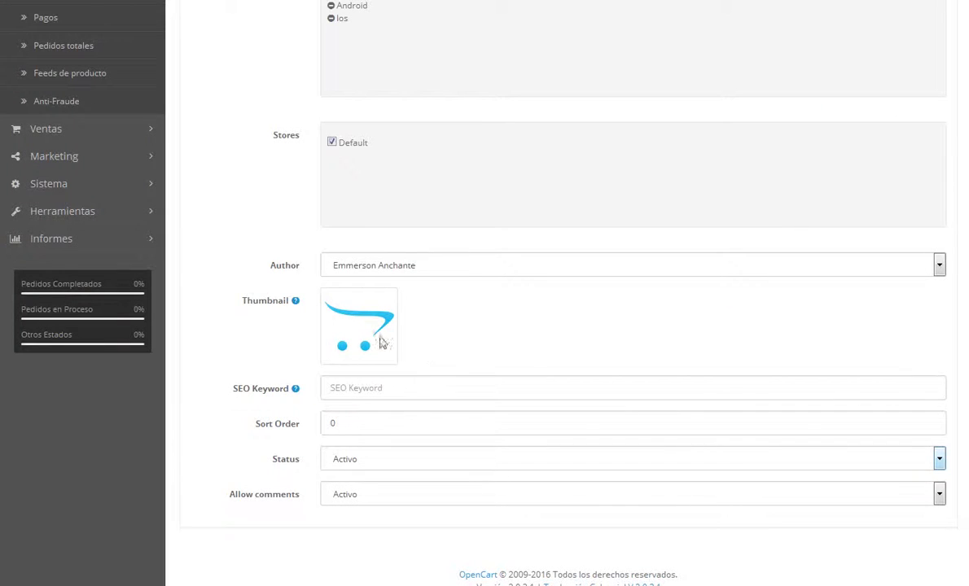
Step: Set the article's thumbnail to the first Samsung Galaxy picture in the image manager, below banner-05.jpg
{"action": "left_click", "coordinate": [379, 342]}
{"action": "left_click", "coordinate": [429, 325]}
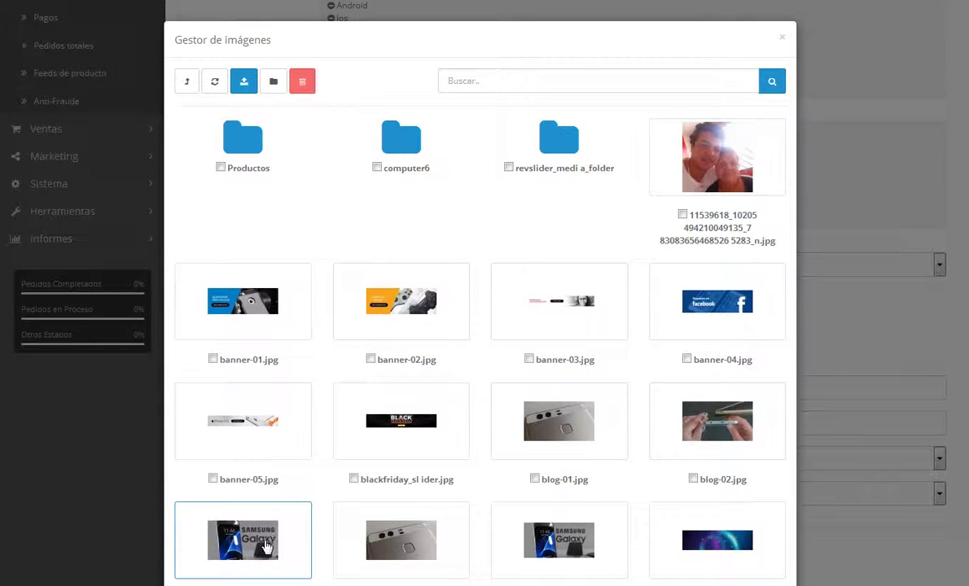
{"action": "left_click", "coordinate": [243, 540]}
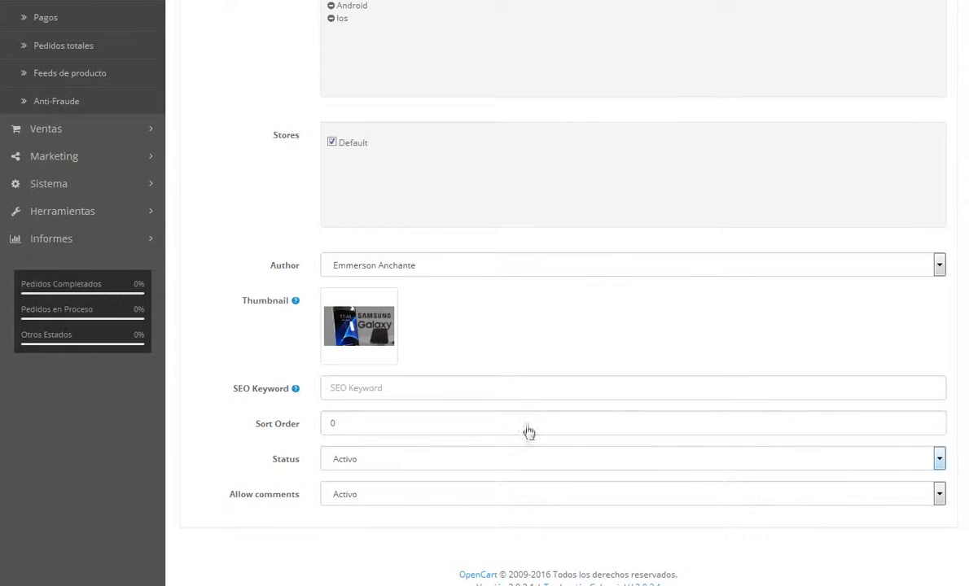
{"action": "left_click", "coordinate": [394, 377]}
{"action": "key", "text": "Down"}
{"action": "key", "text": "Escape"}
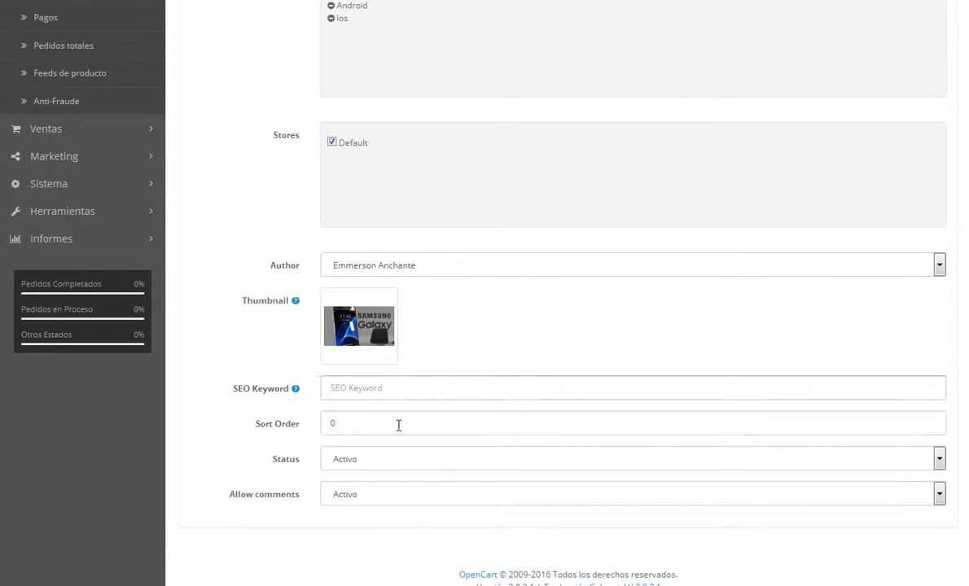
Step: Set the article's gallery display on the article list to Classic
{"action": "scroll", "coordinate": [562, 325], "scroll_direction": "up", "scroll_amount": 4}
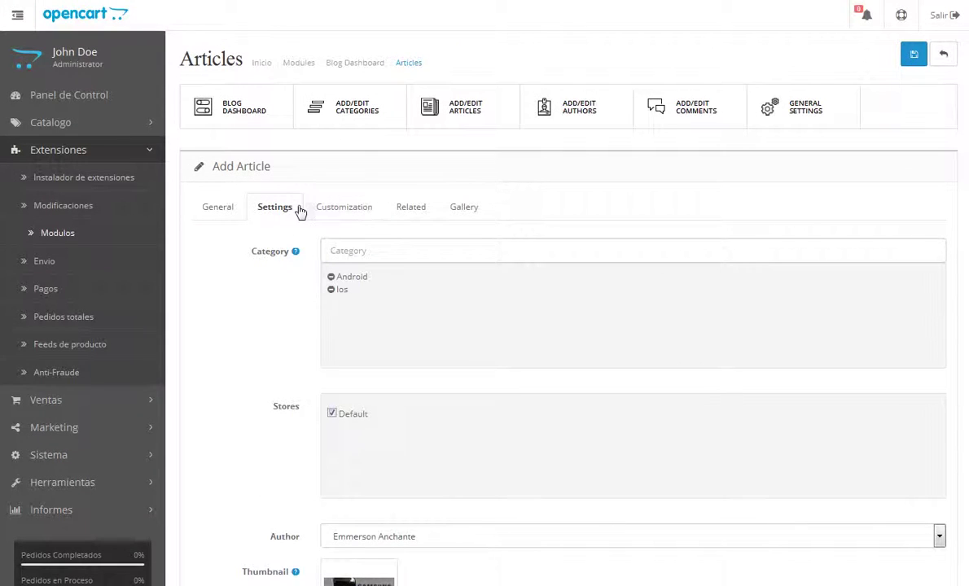
{"action": "left_click", "coordinate": [470, 209]}
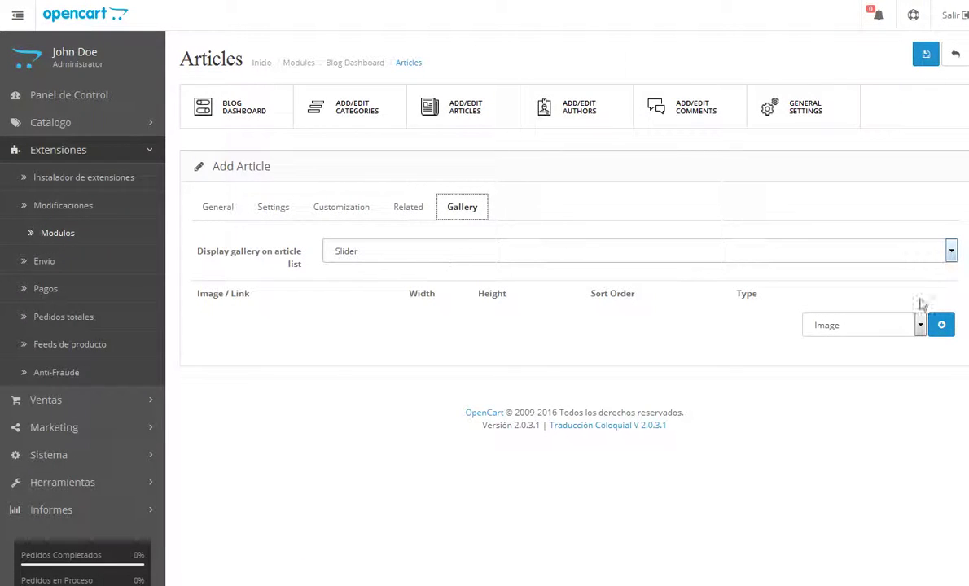
{"action": "left_click", "coordinate": [720, 255]}
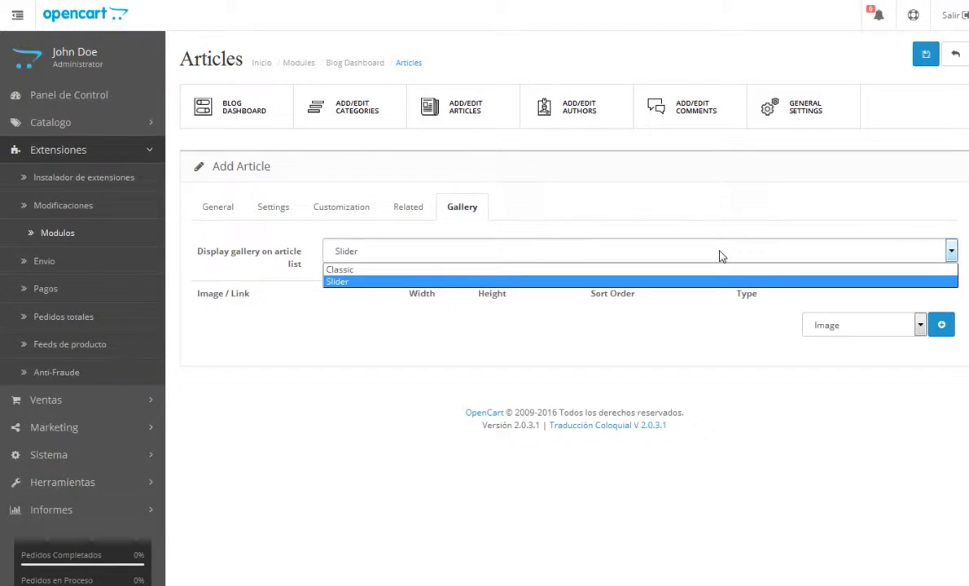
{"action": "left_click", "coordinate": [720, 255]}
{"action": "left_click", "coordinate": [719, 256]}
{"action": "left_click", "coordinate": [649, 269]}
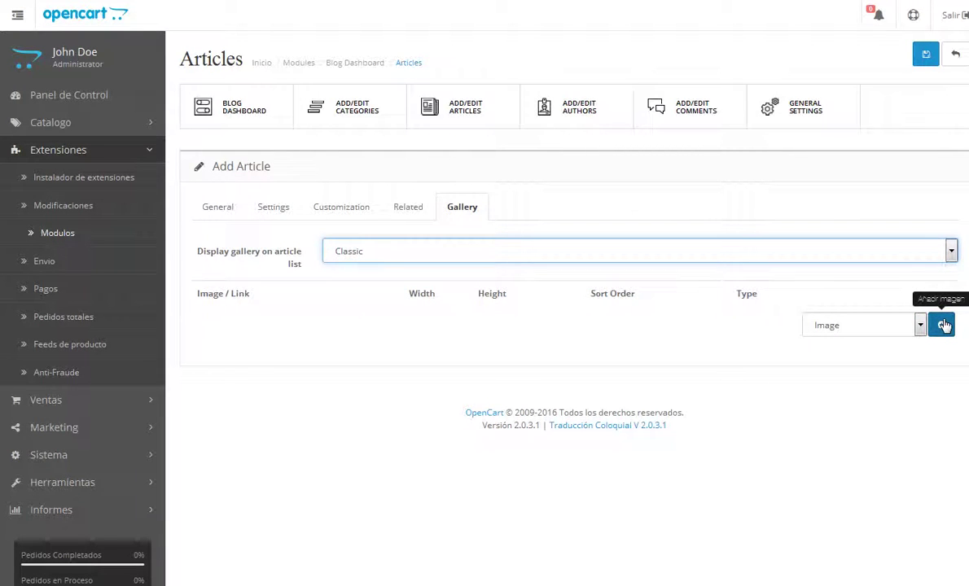
Step: Switch the gallery display on the article list to Slider and back to Classic
{"action": "left_click", "coordinate": [395, 252]}
{"action": "left_click", "coordinate": [373, 282]}
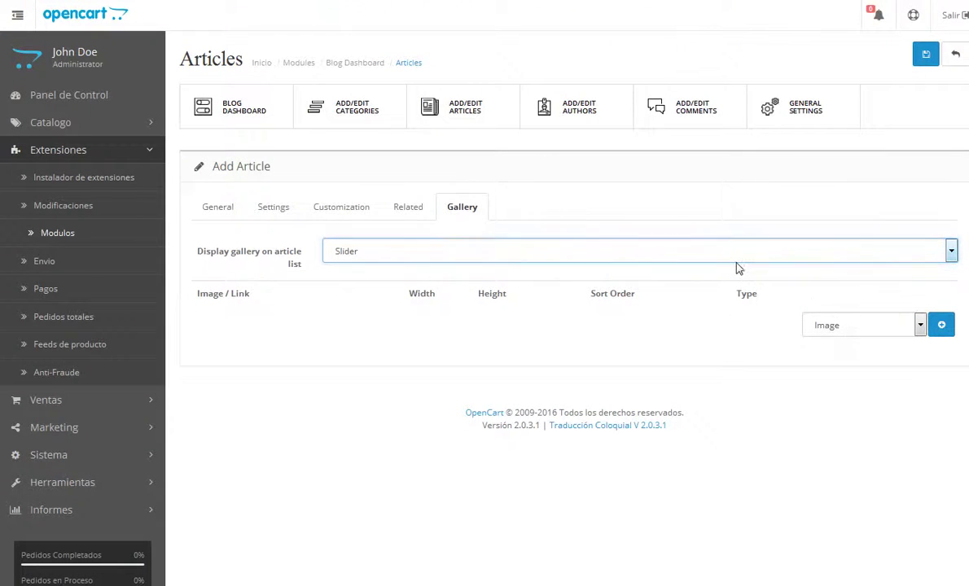
{"action": "left_click", "coordinate": [735, 258]}
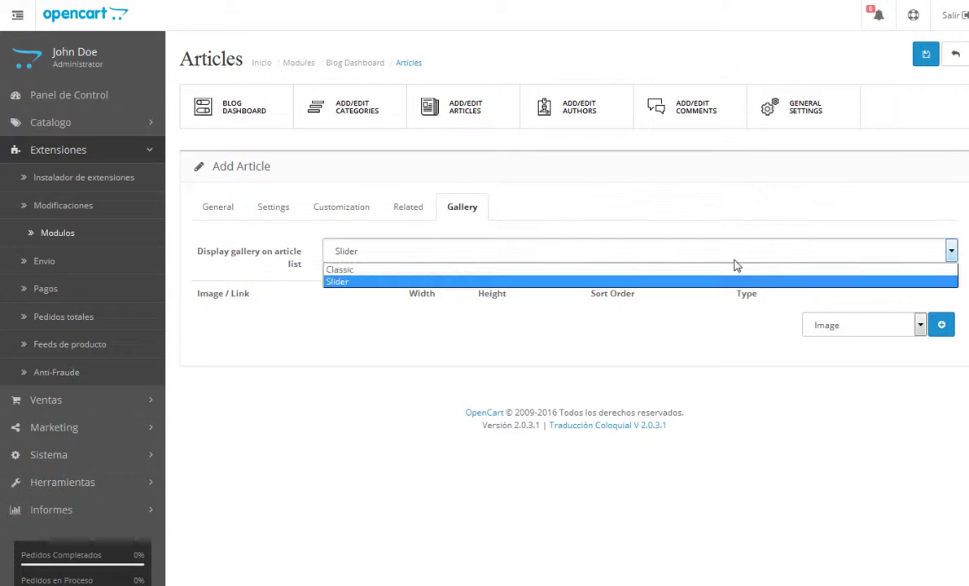
{"action": "left_click", "coordinate": [707, 270]}
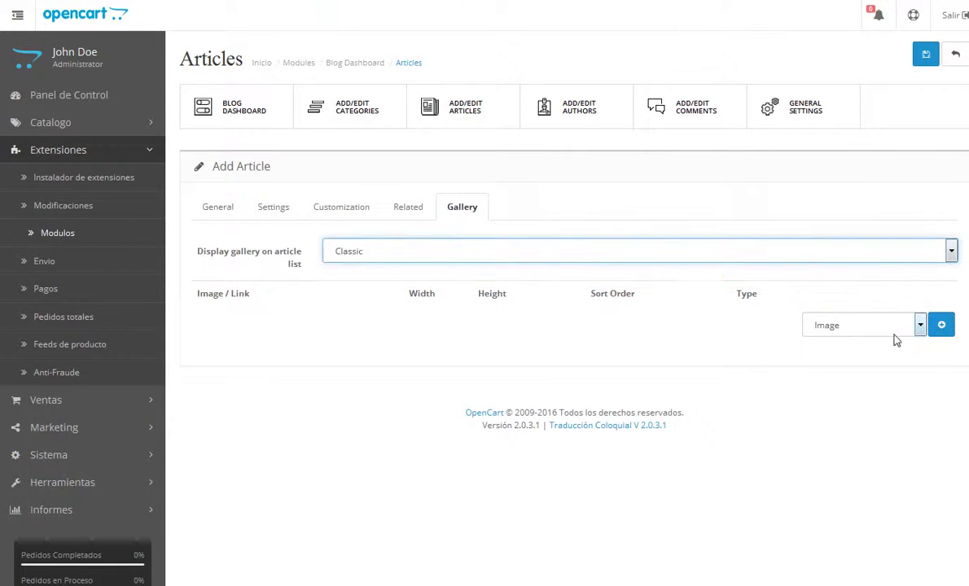
Step: Add an image entry to the article's gallery using the first Samsung Galaxy picture, below banner-05.jpg in the image manager
{"action": "left_click", "coordinate": [941, 326]}
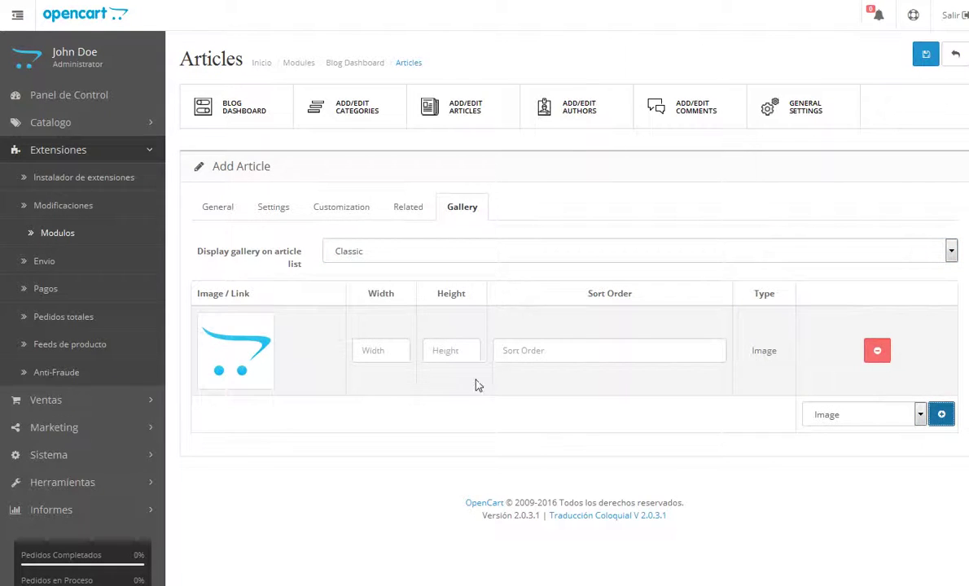
{"action": "left_click", "coordinate": [265, 341]}
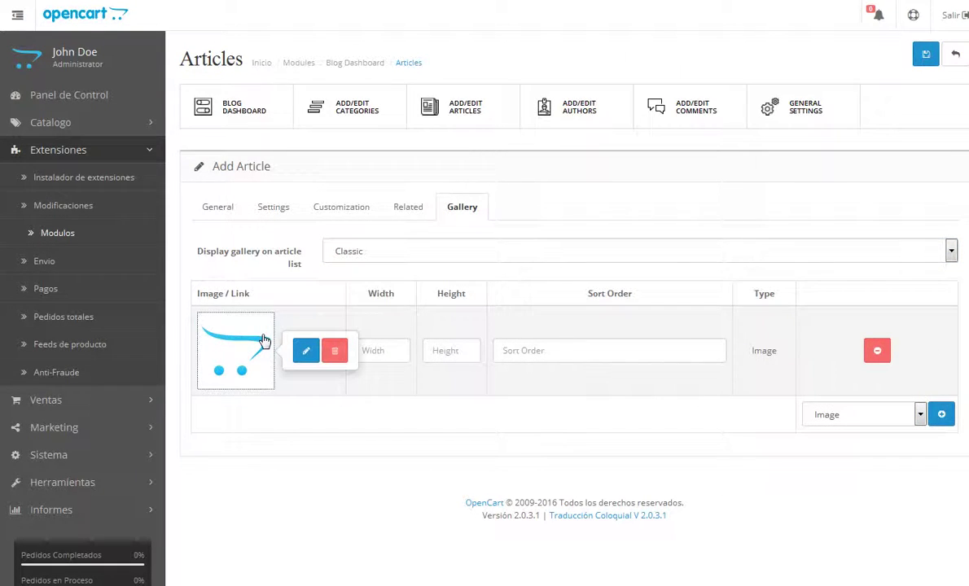
{"action": "left_click", "coordinate": [307, 348]}
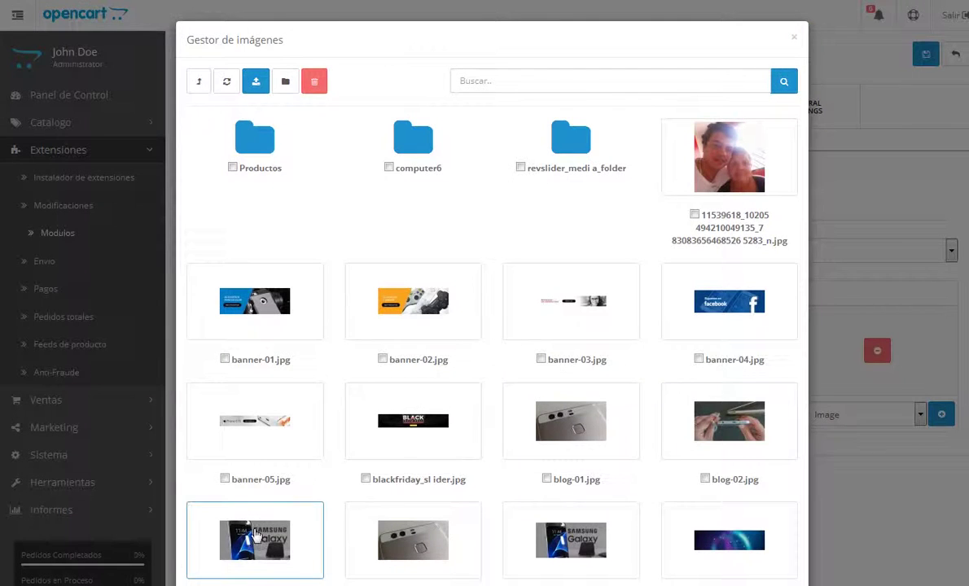
{"action": "left_click", "coordinate": [255, 533]}
Step: Set the gallery image's width to 848 and height to 477, and save the article
{"action": "left_click", "coordinate": [394, 358]}
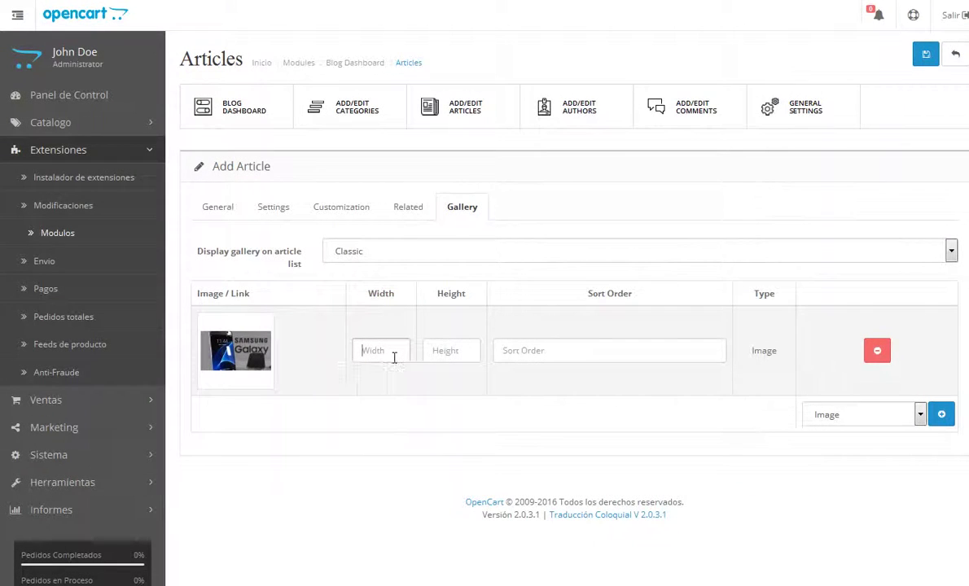
{"action": "type", "text": "848"}
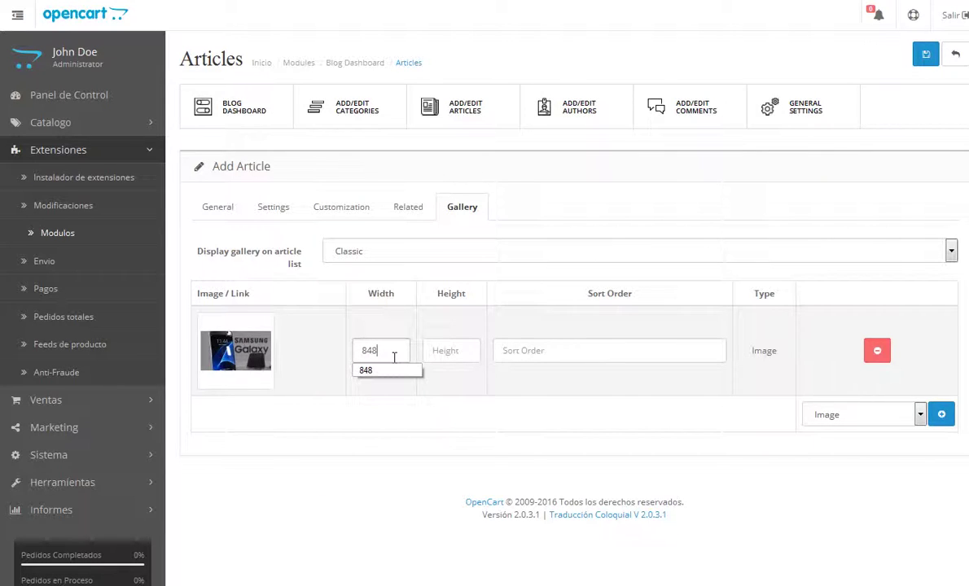
{"action": "left_click", "coordinate": [463, 346]}
{"action": "type", "text": "477"}
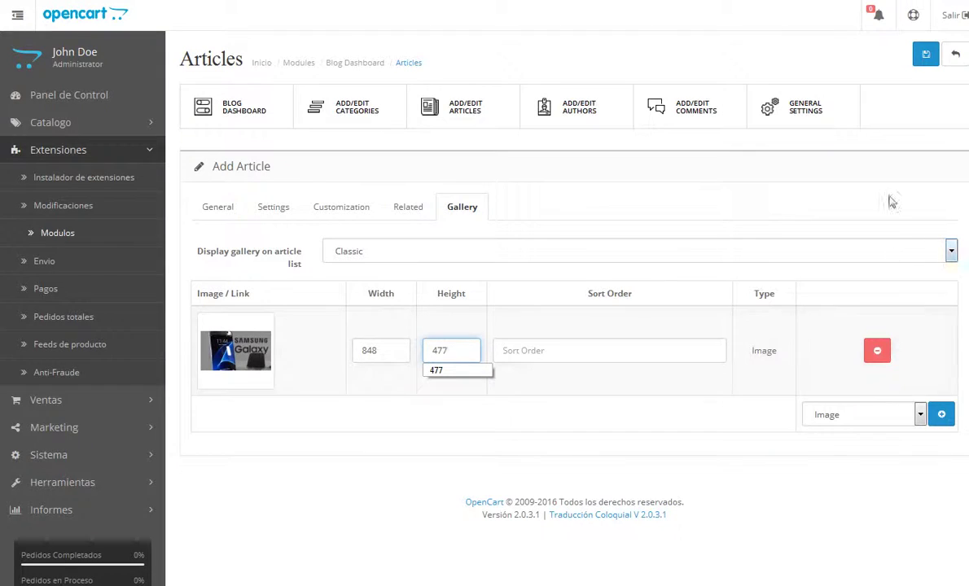
{"action": "left_click", "coordinate": [925, 55]}
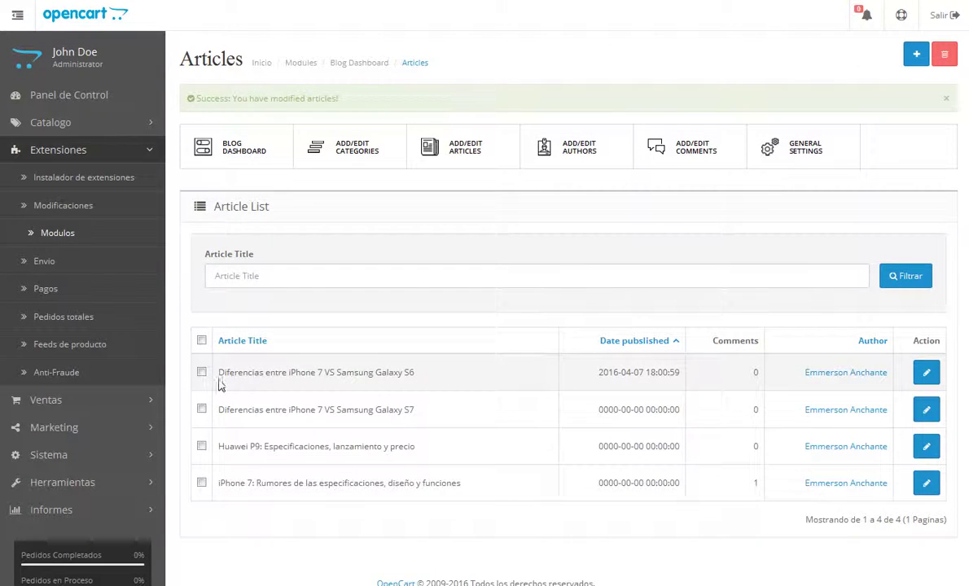
Step: Look for the Samsung Galaxy S6 article on the published blog page and check its publication date and time in the article list
{"action": "left_click_drag", "start_coordinate": [271, 392], "coordinate": [593, 394]}
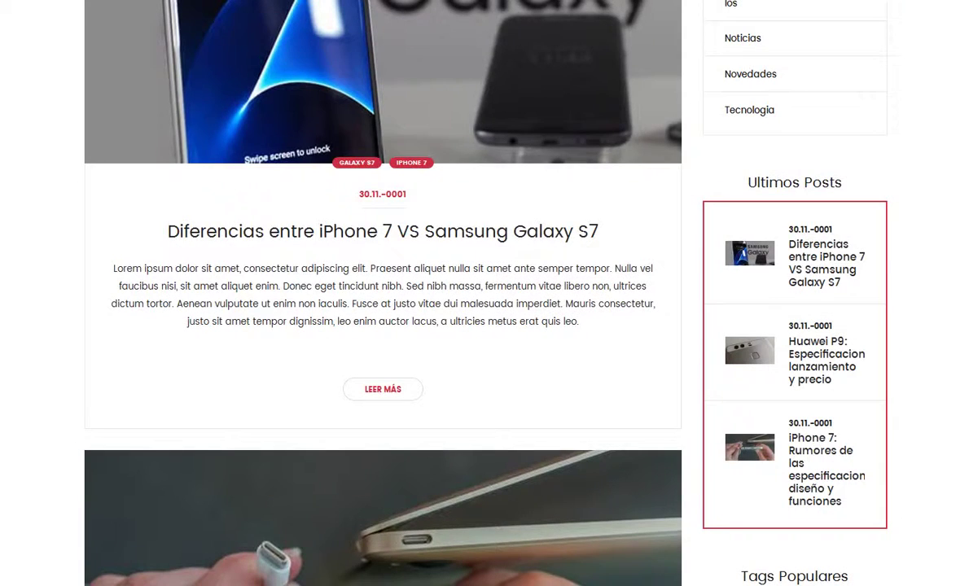
{"action": "scroll", "coordinate": [943, 115], "scroll_direction": "up", "scroll_amount": 6}
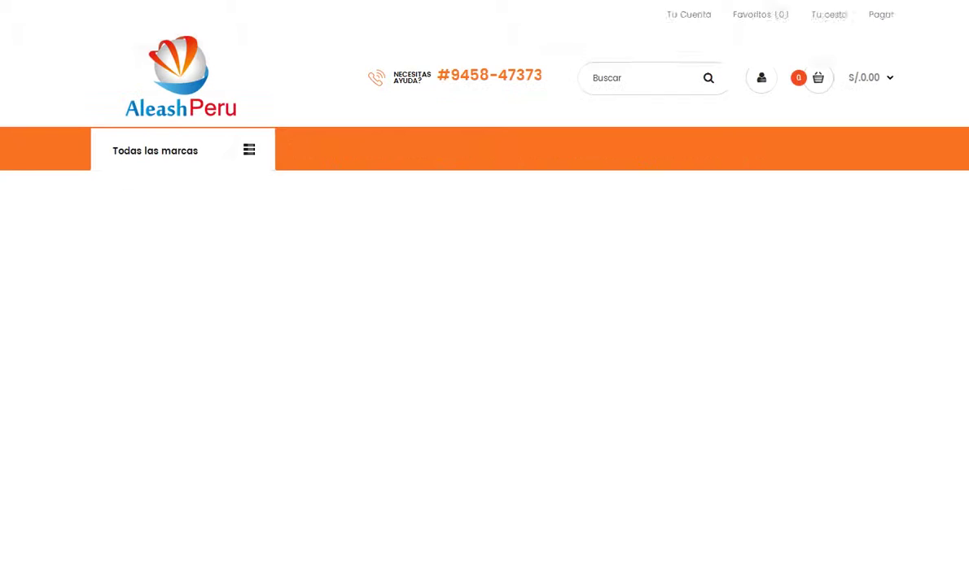
{"action": "scroll", "coordinate": [965, 405], "scroll_direction": "down", "scroll_amount": 12}
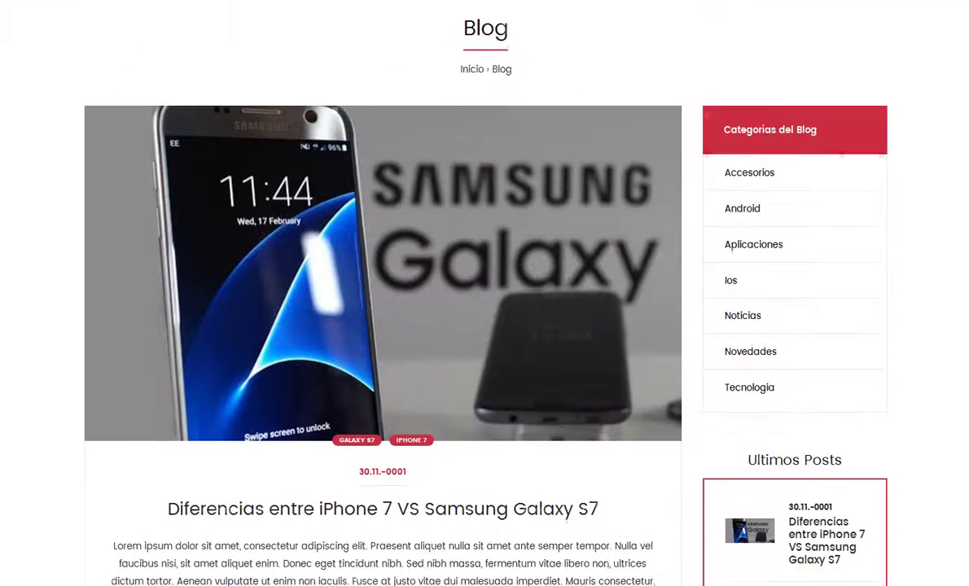
{"action": "scroll", "coordinate": [965, 404], "scroll_direction": "down", "scroll_amount": 10}
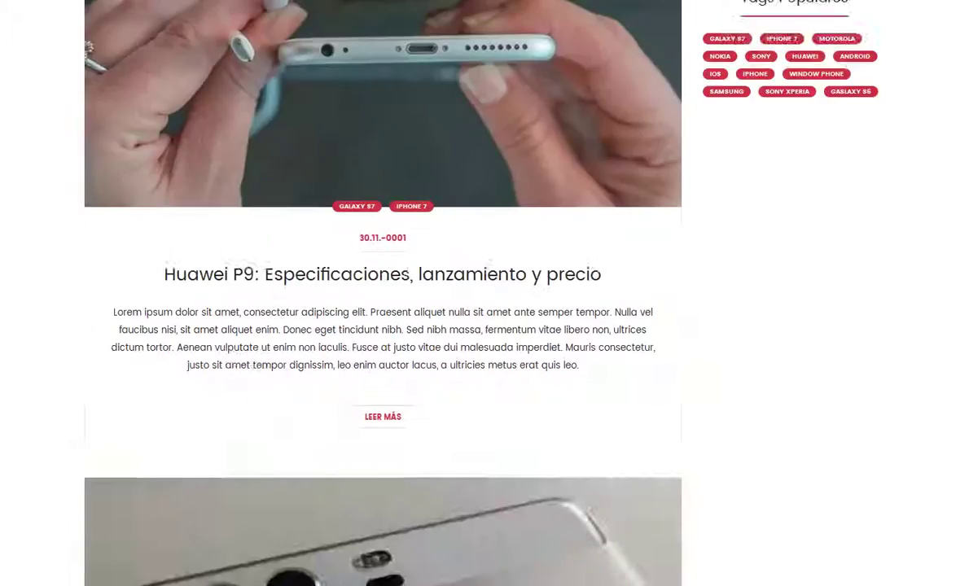
{"action": "scroll", "coordinate": [451, 272], "scroll_direction": "up", "scroll_amount": 12}
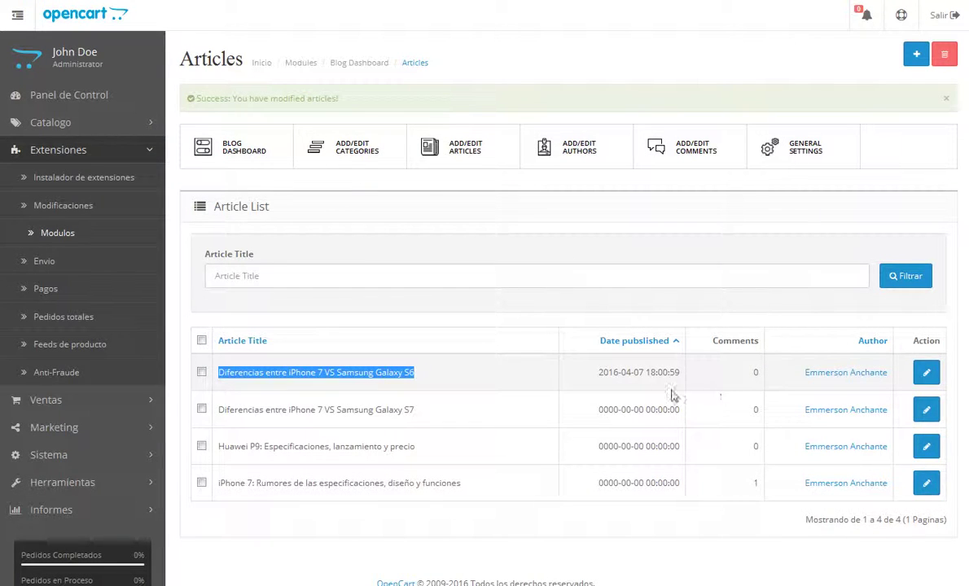
{"action": "left_click_drag", "start_coordinate": [647, 373], "coordinate": [682, 372]}
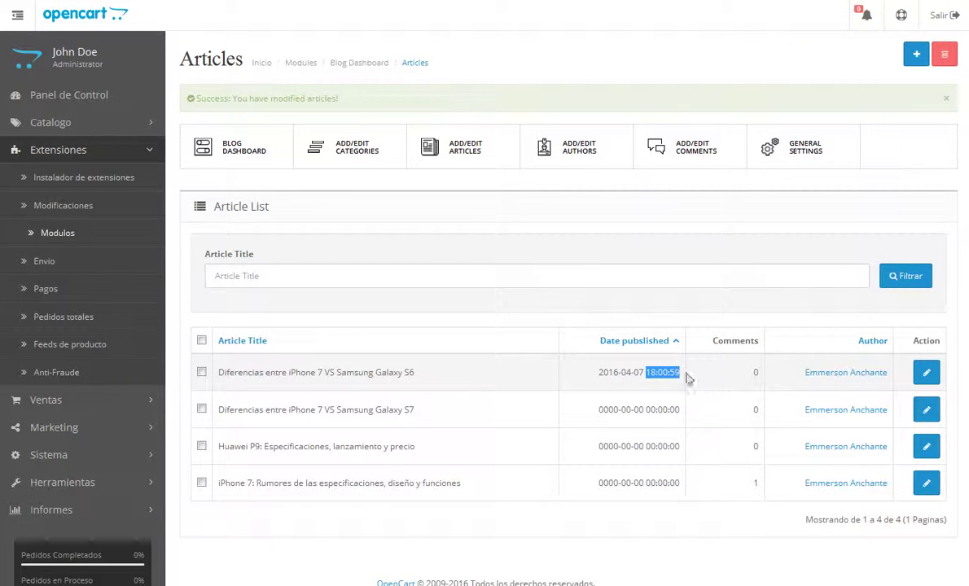
Step: Clear the Date Added, Date Updated and Date Published values of the Samsung Galaxy S6 article and save it
{"action": "left_click", "coordinate": [927, 381]}
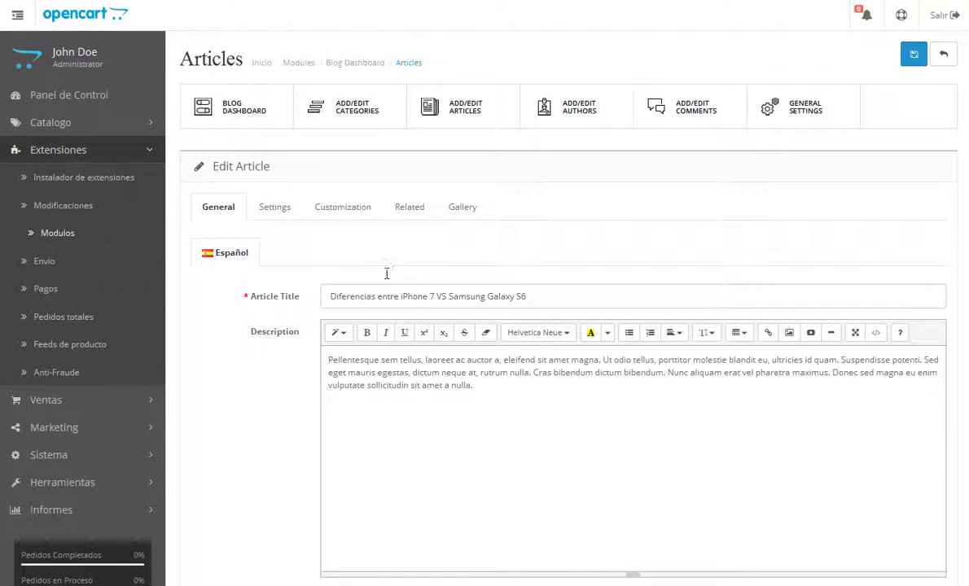
{"action": "left_click", "coordinate": [287, 208]}
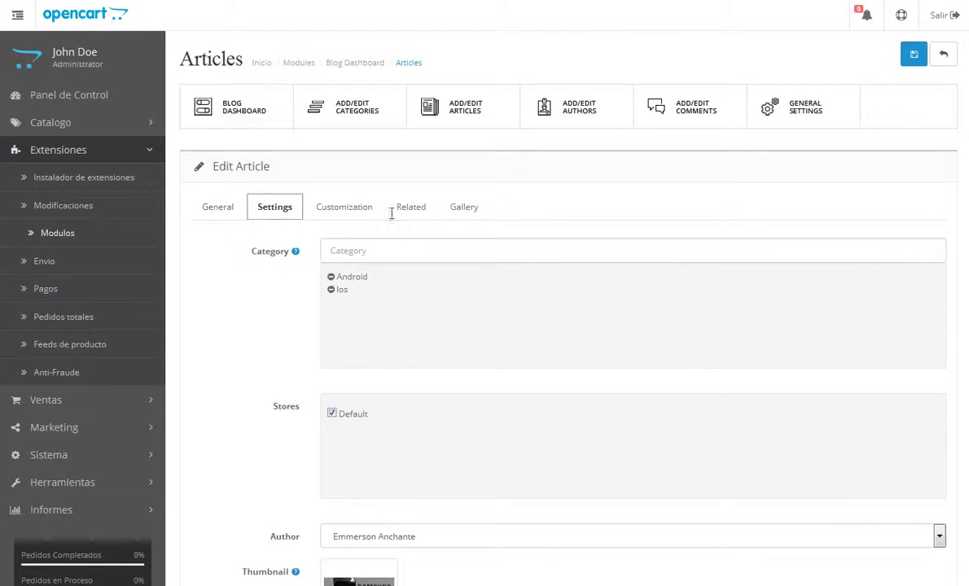
{"action": "left_click", "coordinate": [368, 209]}
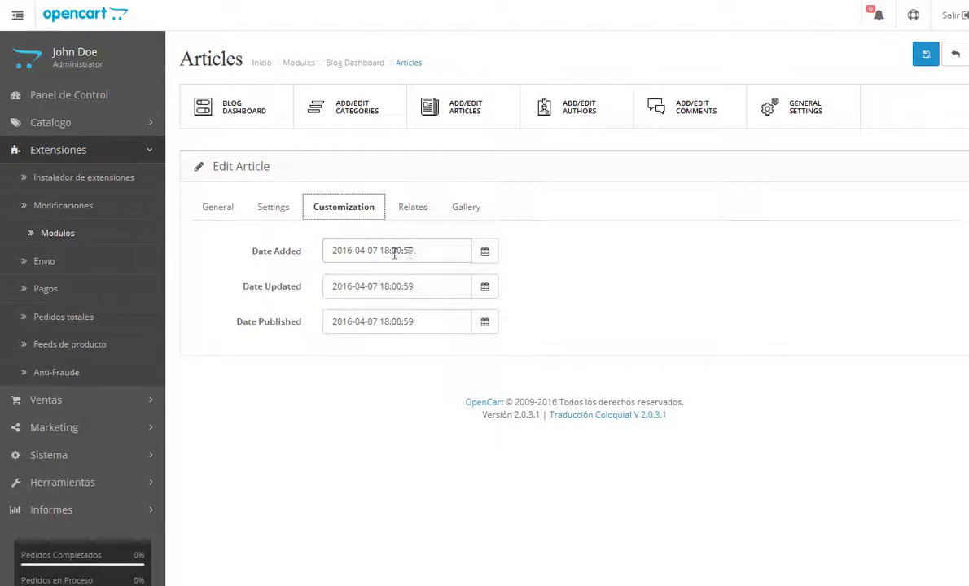
{"action": "left_click_drag", "start_coordinate": [380, 252], "coordinate": [427, 255]}
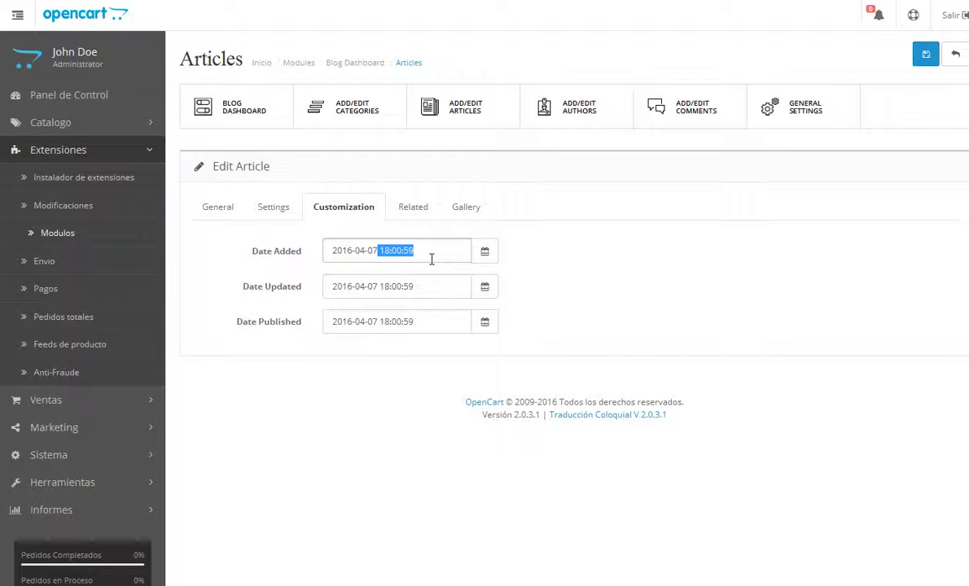
{"action": "left_click_drag", "start_coordinate": [379, 287], "coordinate": [391, 286]}
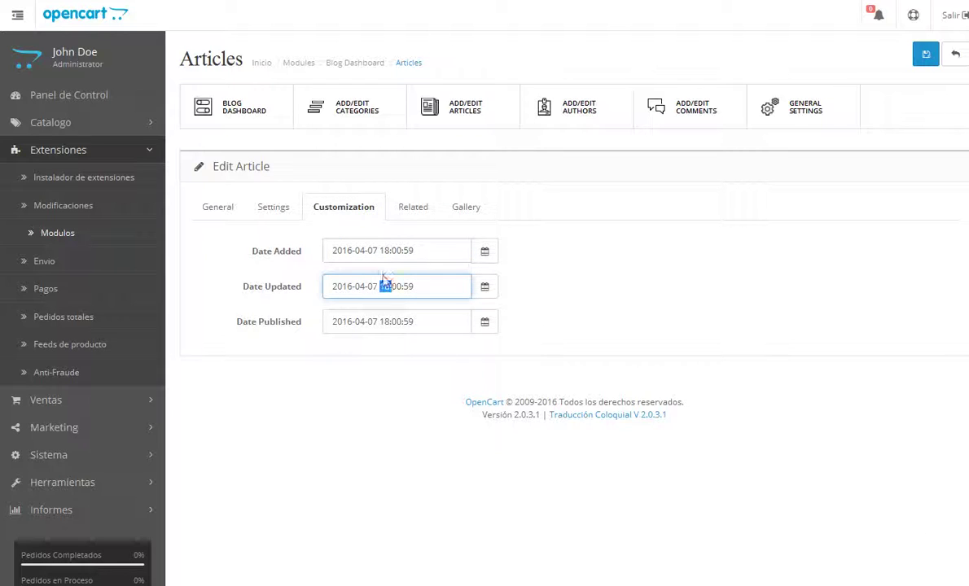
{"action": "left_click_drag", "start_coordinate": [425, 251], "coordinate": [111, 251]}
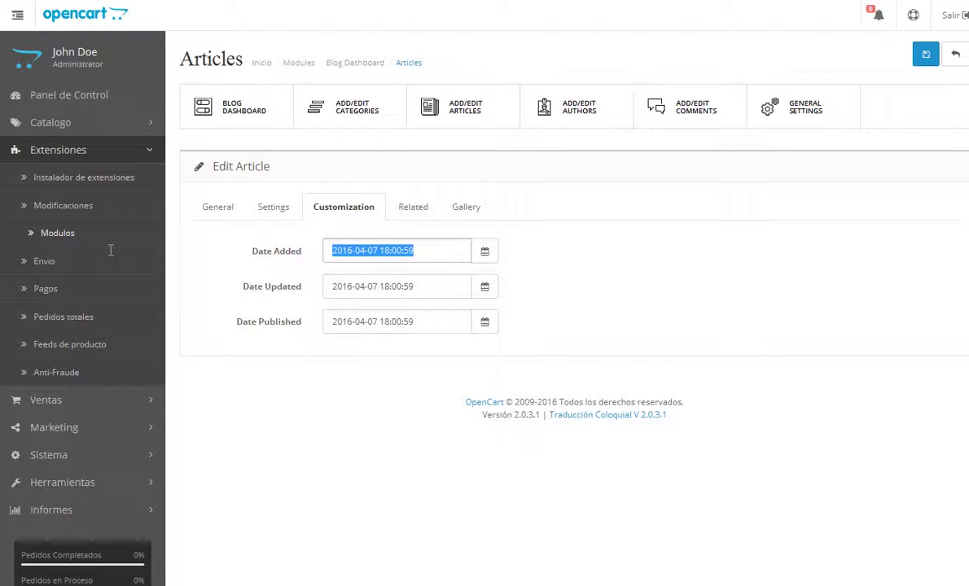
{"action": "key", "text": "BackSpace"}
{"action": "left_click_drag", "start_coordinate": [439, 288], "coordinate": [204, 274]}
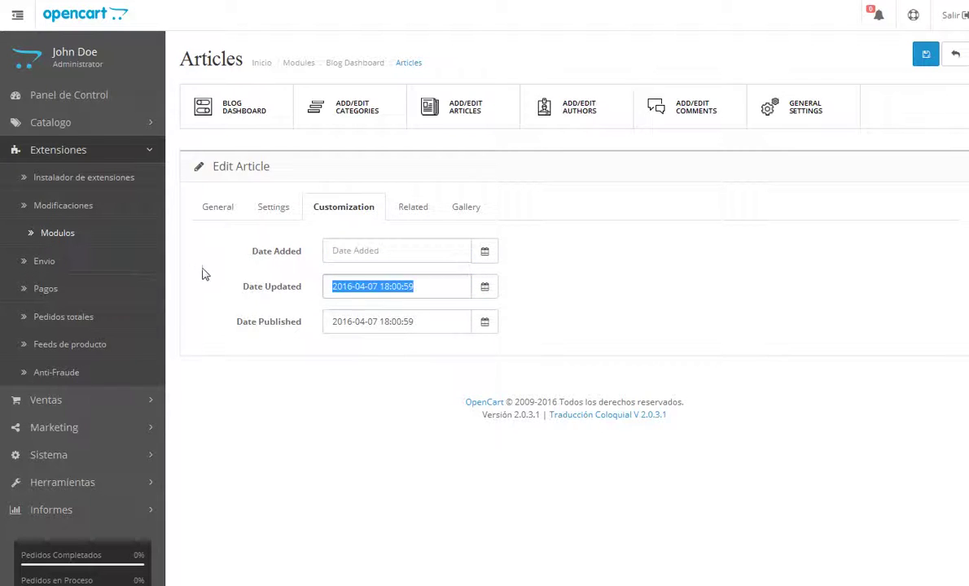
{"action": "key", "text": "BackSpace"}
{"action": "left_click_drag", "start_coordinate": [445, 323], "coordinate": [100, 309]}
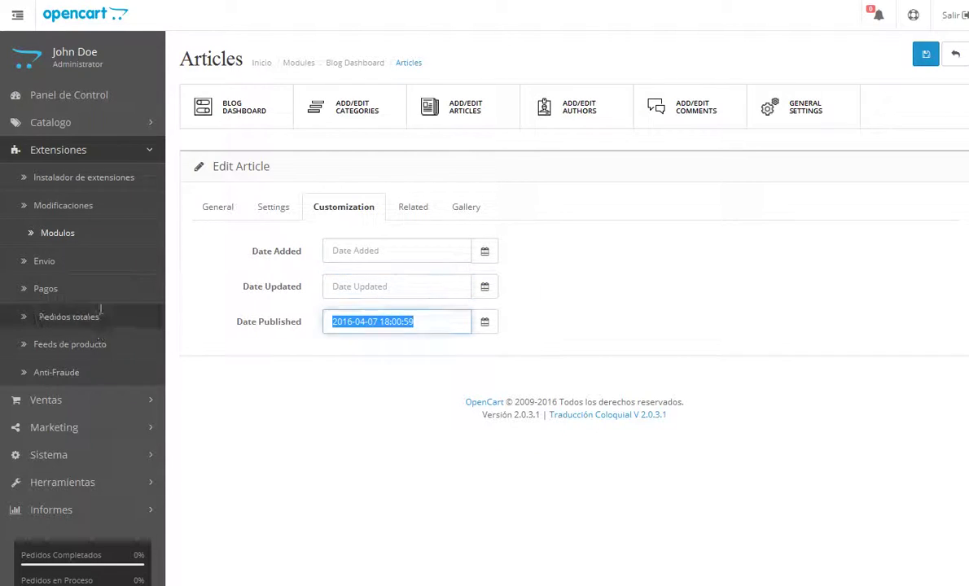
{"action": "key", "text": "BackSpace"}
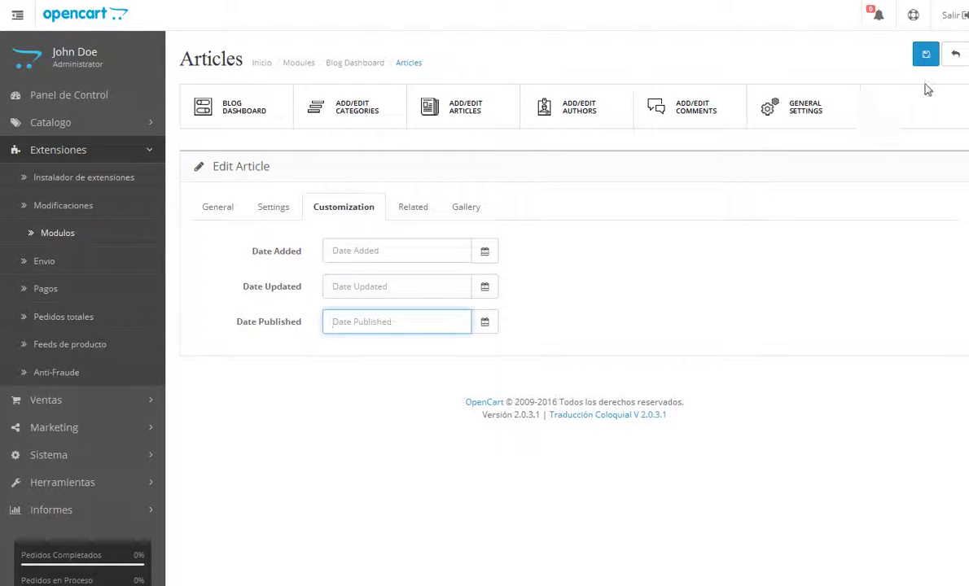
{"action": "left_click", "coordinate": [926, 54]}
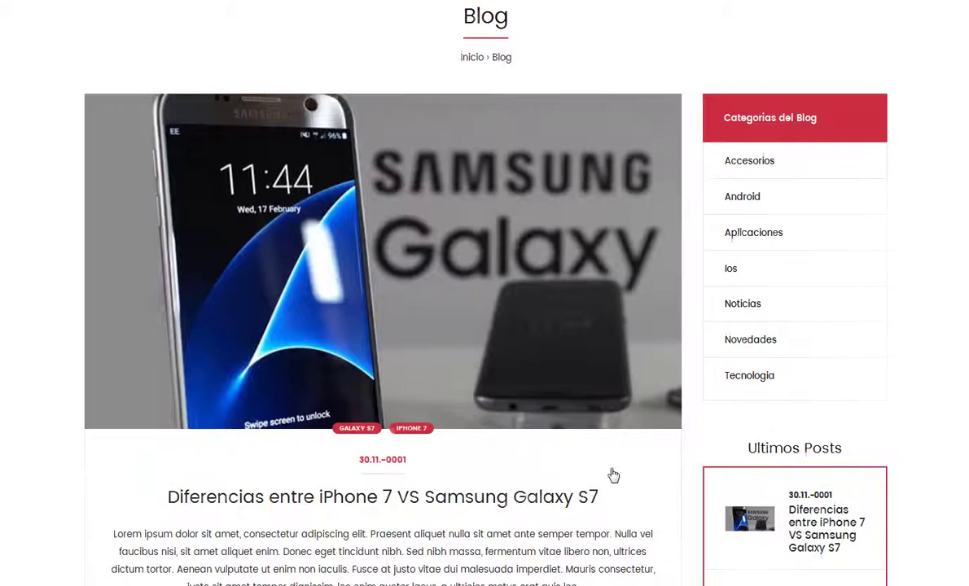
Step: Check the published blog page for the Samsung Galaxy S6 article and its place among the posts
{"action": "scroll", "coordinate": [485, 293], "scroll_direction": "up", "scroll_amount": 2}
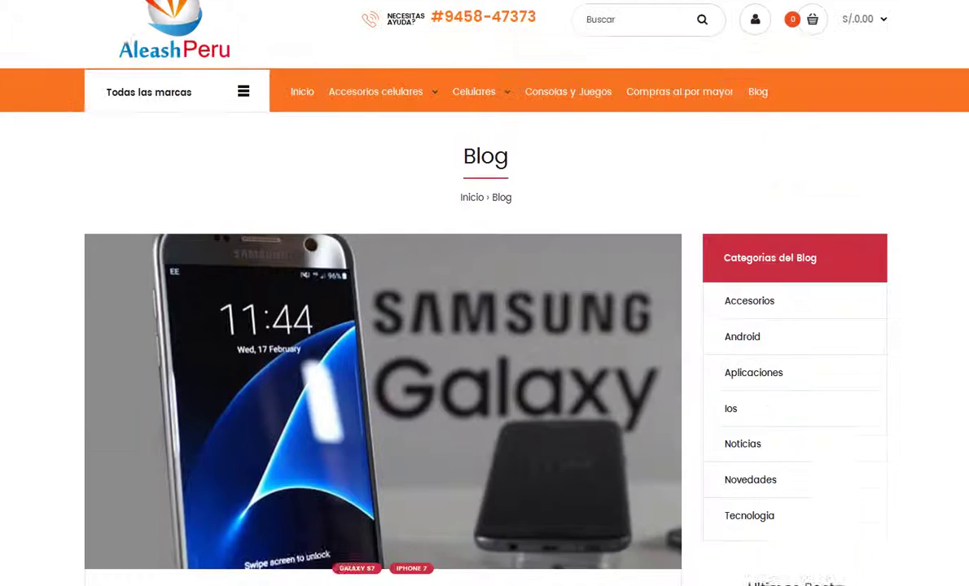
{"action": "scroll", "coordinate": [968, 149], "scroll_direction": "down", "scroll_amount": 4}
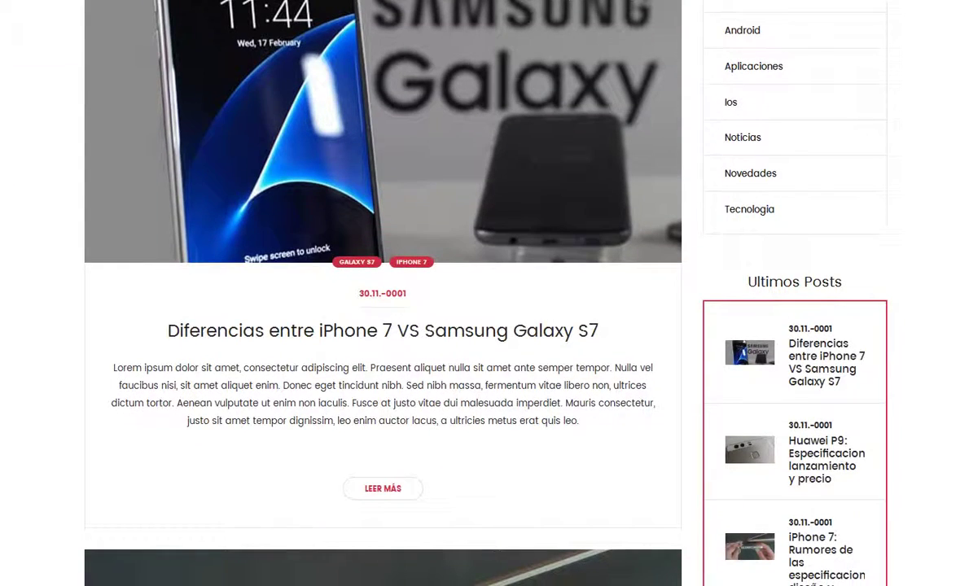
{"action": "scroll", "coordinate": [383, 293], "scroll_direction": "down", "scroll_amount": 14}
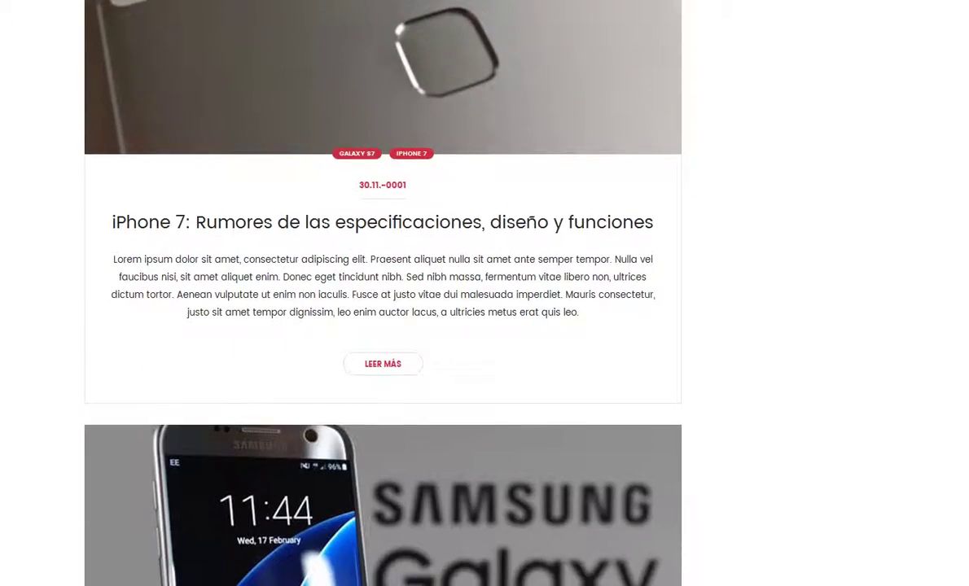
{"action": "scroll", "coordinate": [382, 293], "scroll_direction": "down", "scroll_amount": 6}
{"action": "left_click_drag", "start_coordinate": [610, 370], "coordinate": [169, 361]}
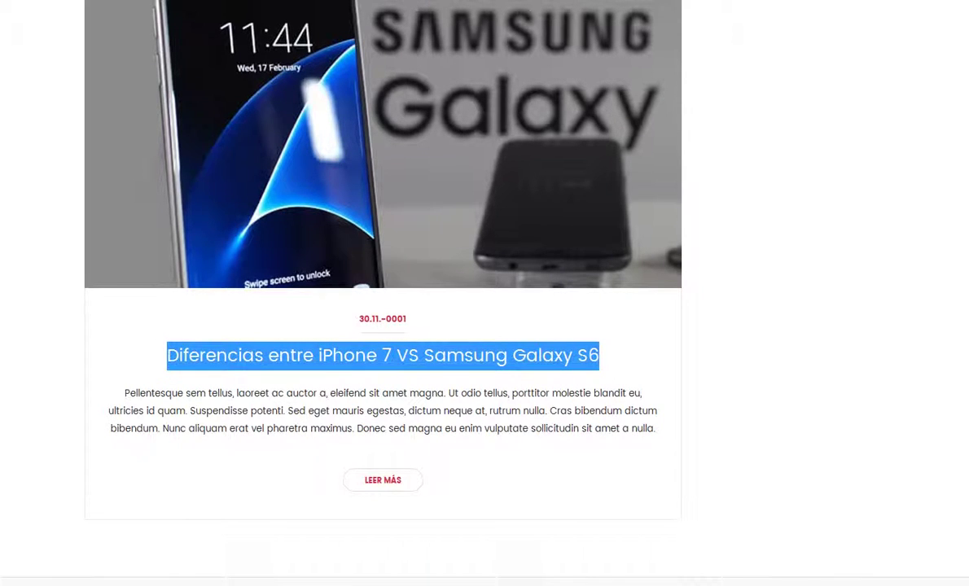
{"action": "scroll", "coordinate": [929, 112], "scroll_direction": "up", "scroll_amount": 10}
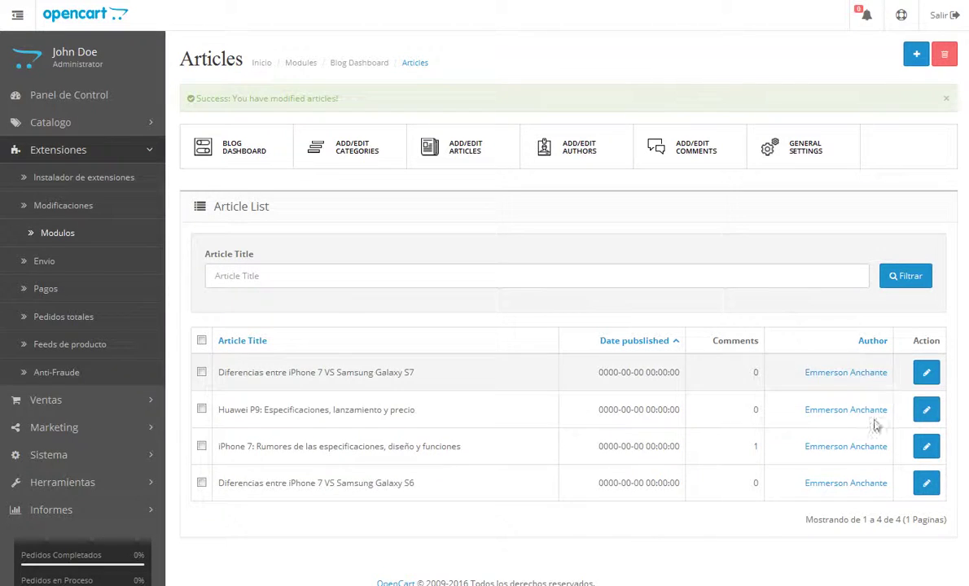
Step: Reopen the Samsung Galaxy S6 article for editing and set its Sort Order to 12
{"action": "left_click", "coordinate": [926, 484]}
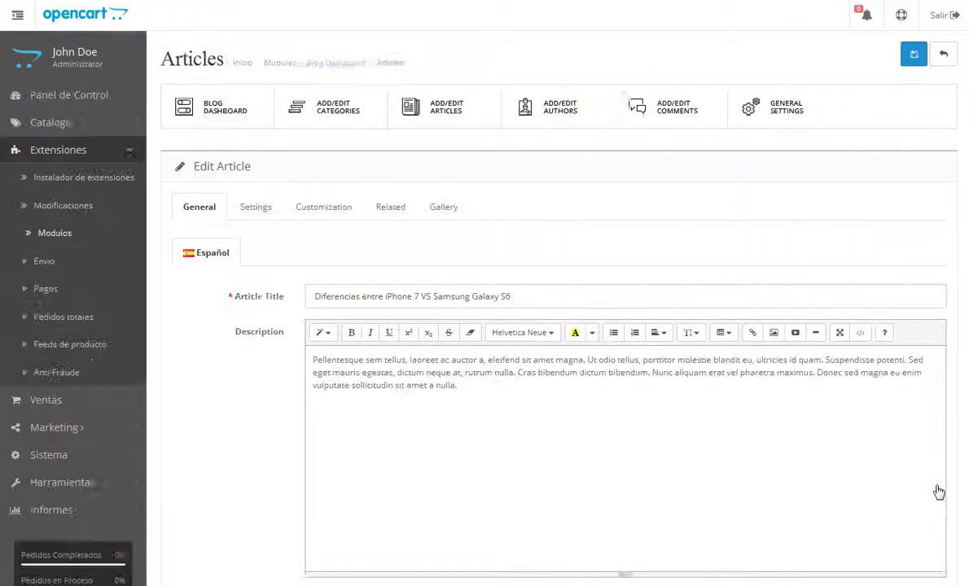
{"action": "left_click", "coordinate": [343, 208]}
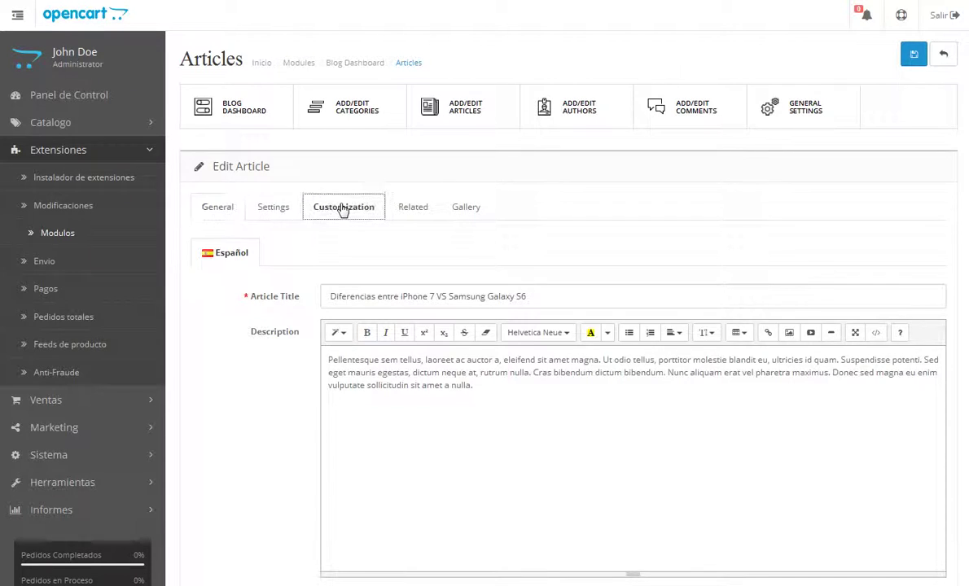
{"action": "left_click", "coordinate": [273, 209]}
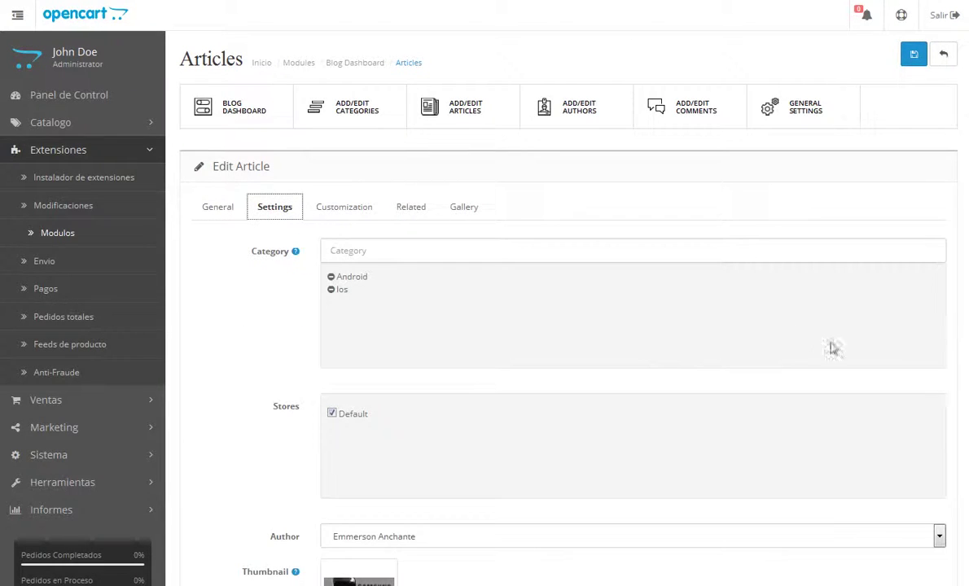
{"action": "scroll", "coordinate": [562, 325], "scroll_direction": "down", "scroll_amount": 3}
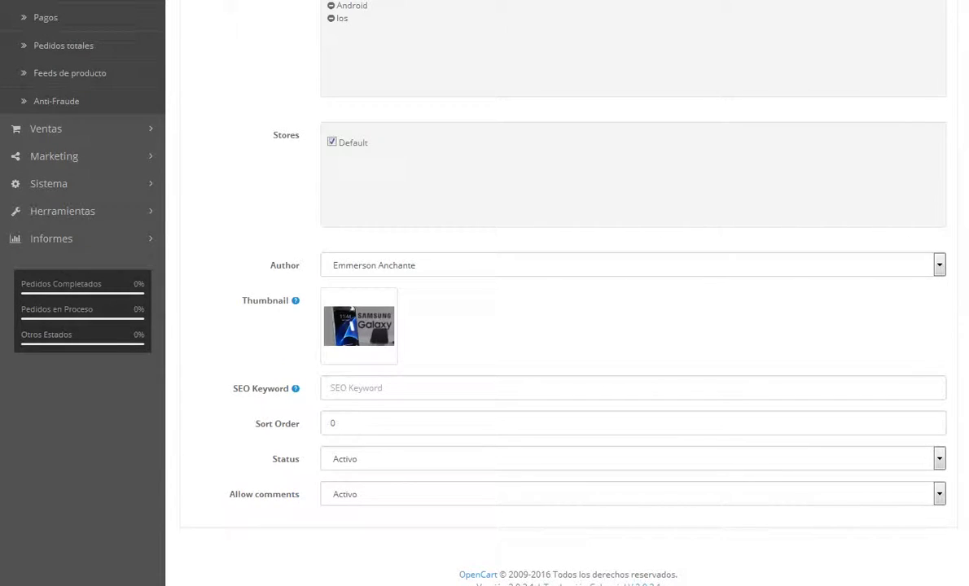
{"action": "left_click_drag", "start_coordinate": [288, 425], "coordinate": [244, 425]}
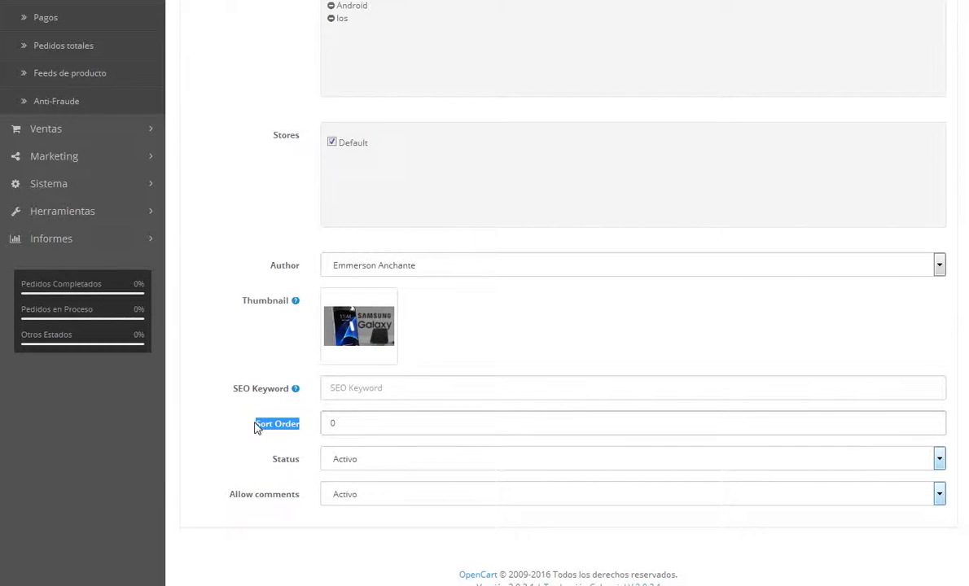
{"action": "left_click", "coordinate": [279, 425]}
{"action": "type", "text": "1"}
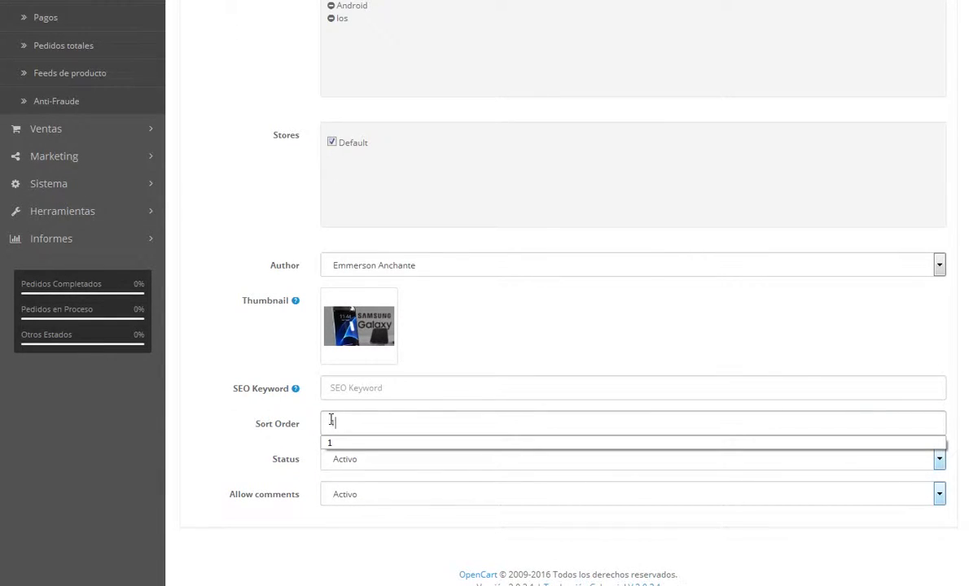
{"action": "type", "text": "2"}
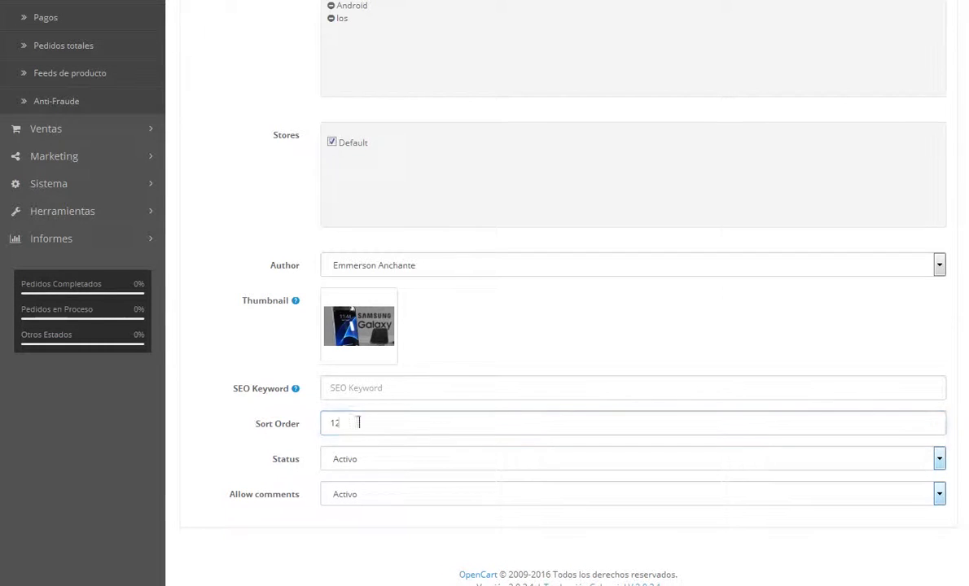
Step: Set the Samsung Galaxy S6 article's Sort Order to 0
{"action": "type", "text": "0"}
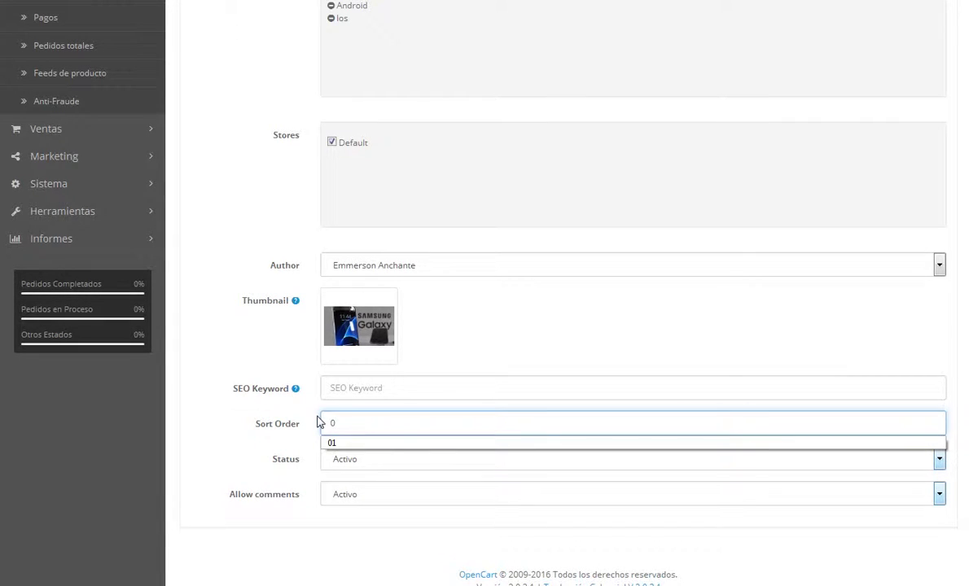
{"action": "left_click", "coordinate": [353, 414]}
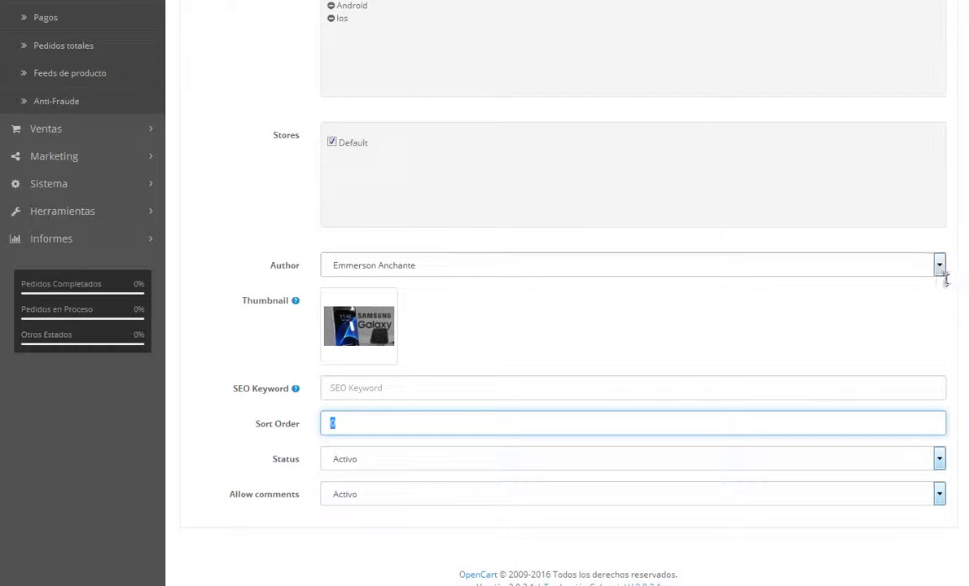
{"action": "scroll", "coordinate": [945, 277], "scroll_direction": "up", "scroll_amount": 3}
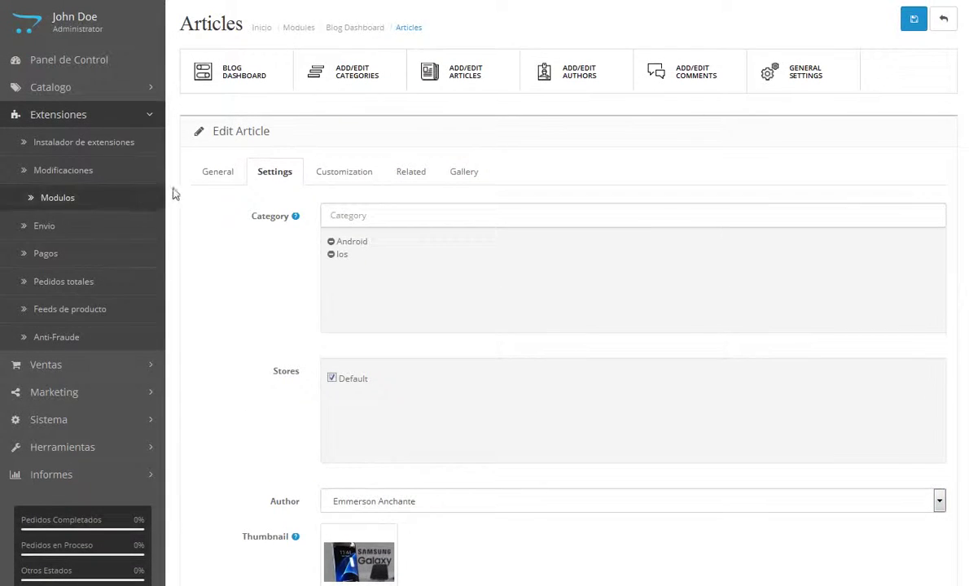
Step: Review the article's thumbnail and its gallery image entry, ending back on the article's general settings such as author and status
{"action": "left_click", "coordinate": [368, 574]}
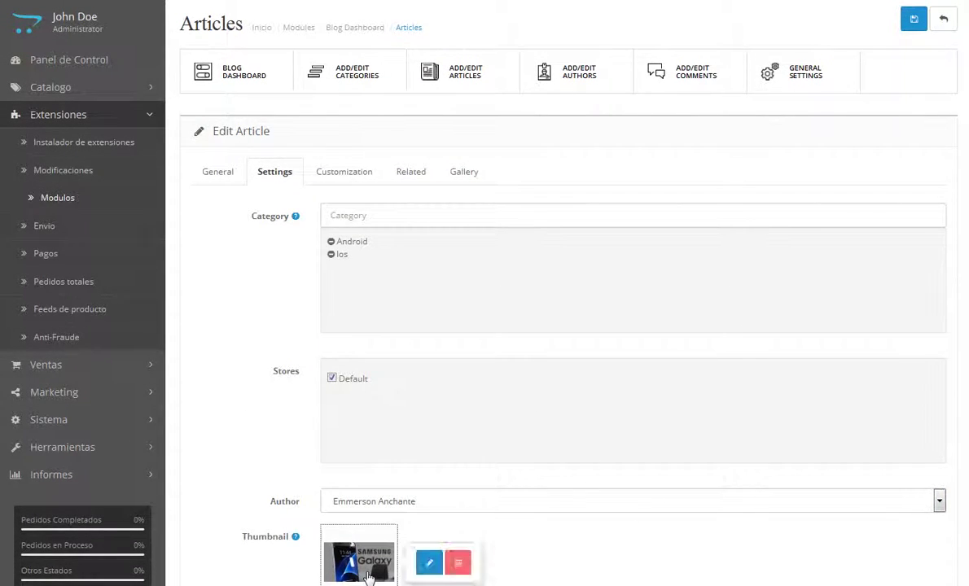
{"action": "left_click", "coordinate": [480, 166]}
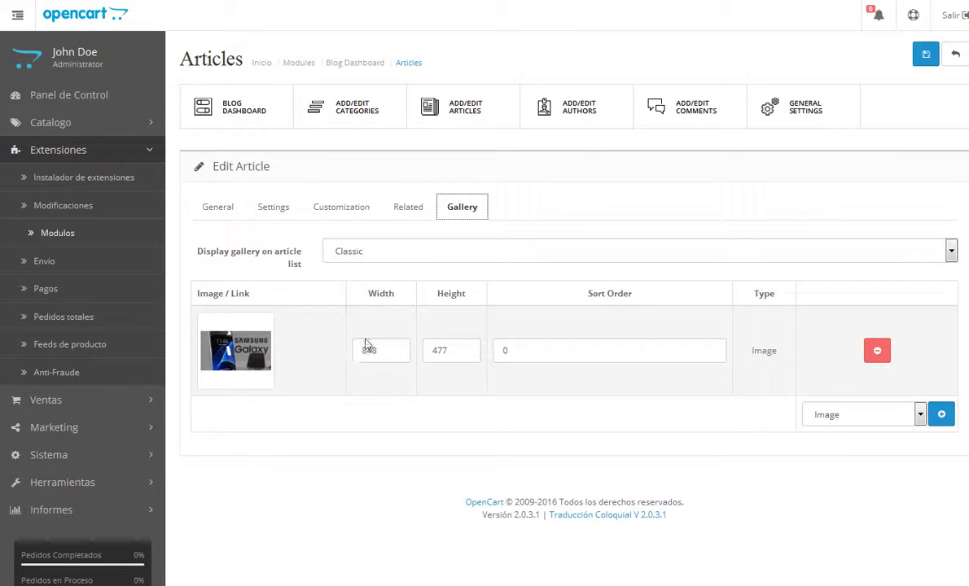
{"action": "left_click", "coordinate": [281, 209]}
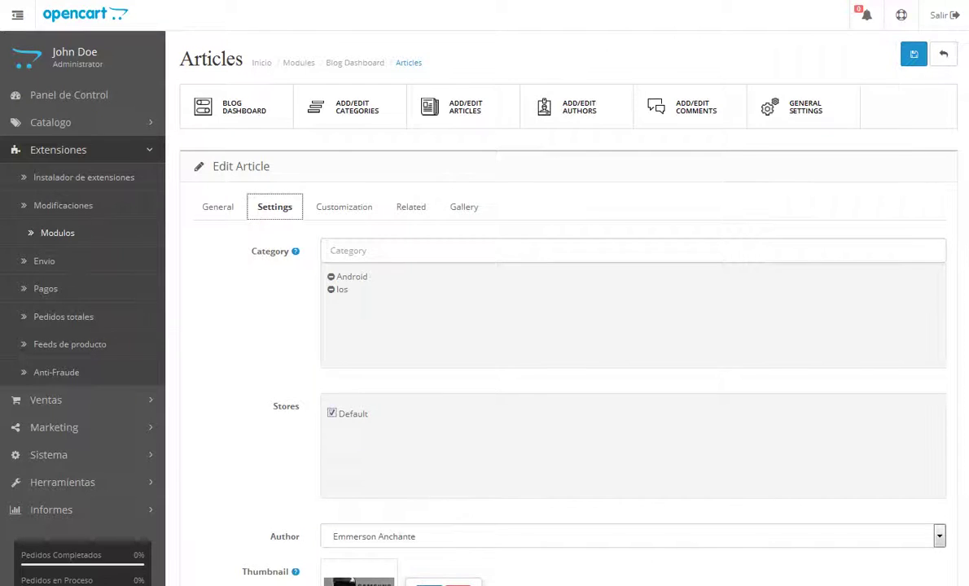
{"action": "scroll", "coordinate": [456, 428], "scroll_direction": "down", "scroll_amount": 3}
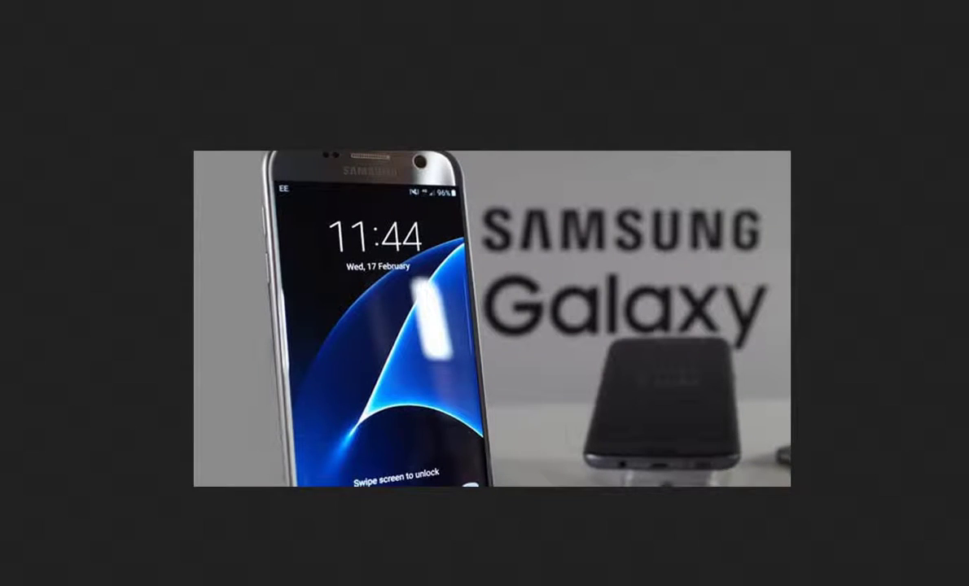
Step: Open YouTube and search for "galaxy s7"
{"action": "type", "text": "yoo"}
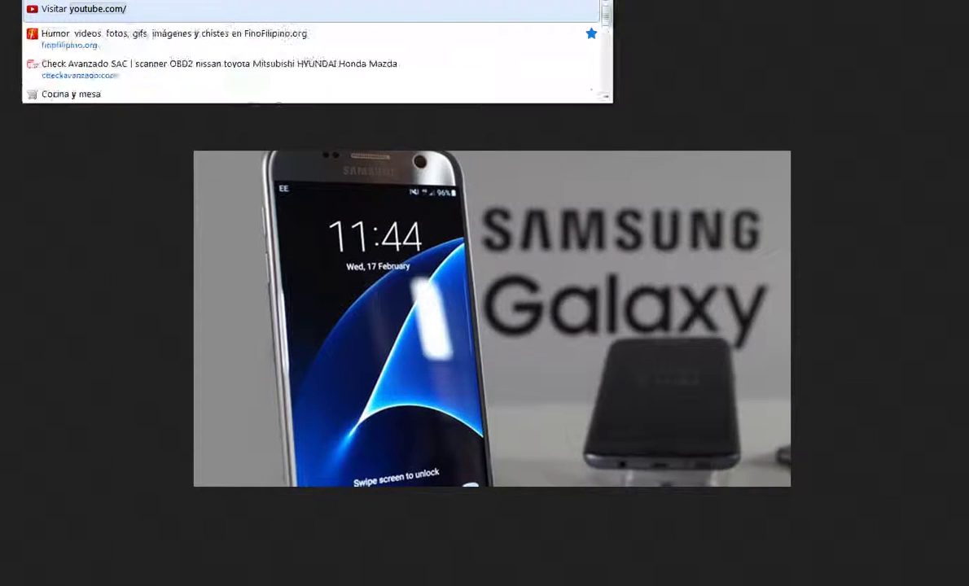
{"action": "key", "text": "BackSpace"}
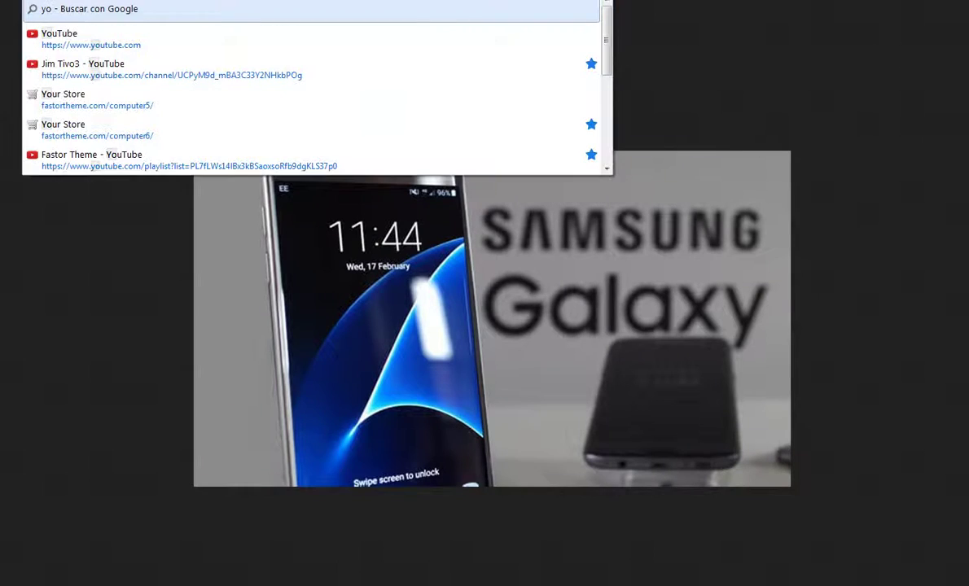
{"action": "key", "text": "Escape"}
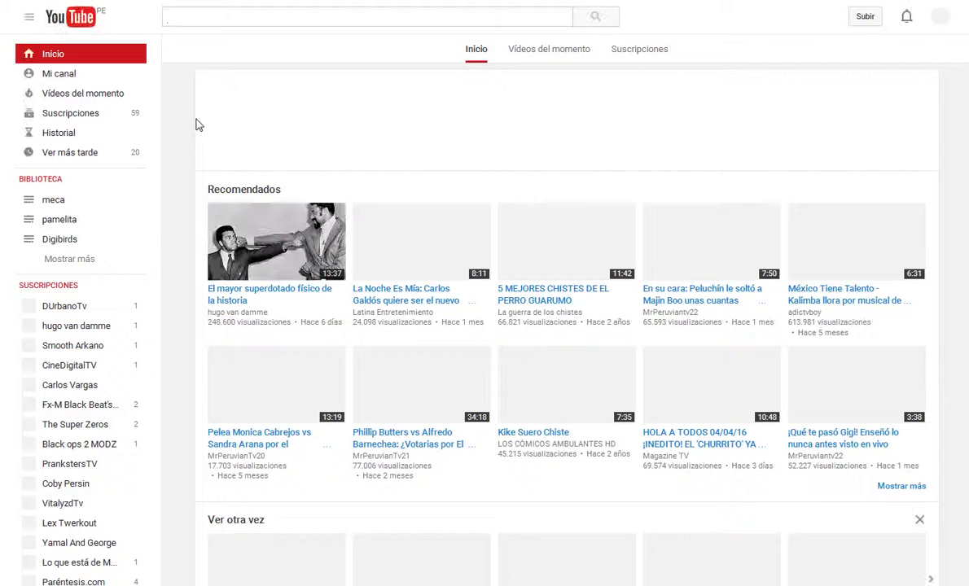
{"action": "type", "text": "g"}
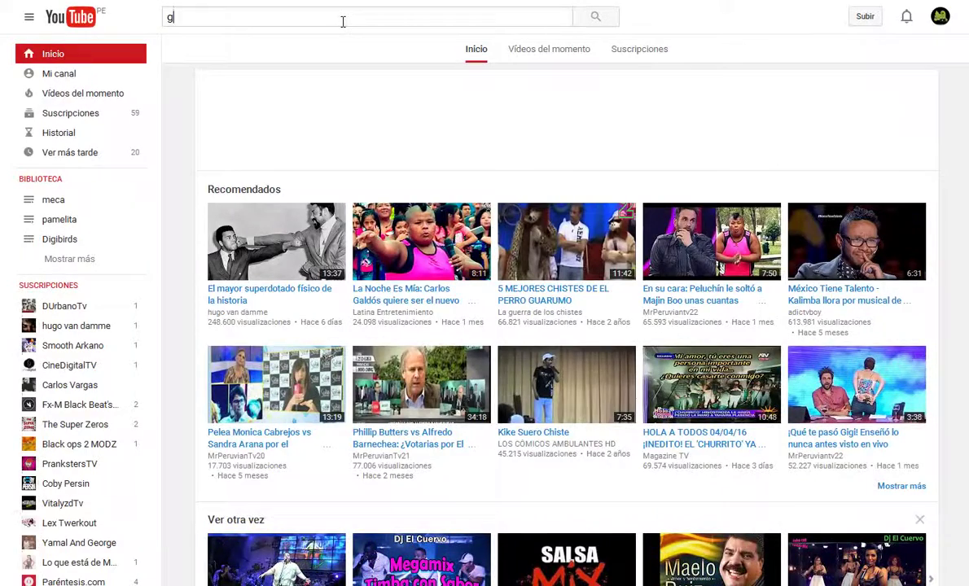
{"action": "type", "text": "alaxy"}
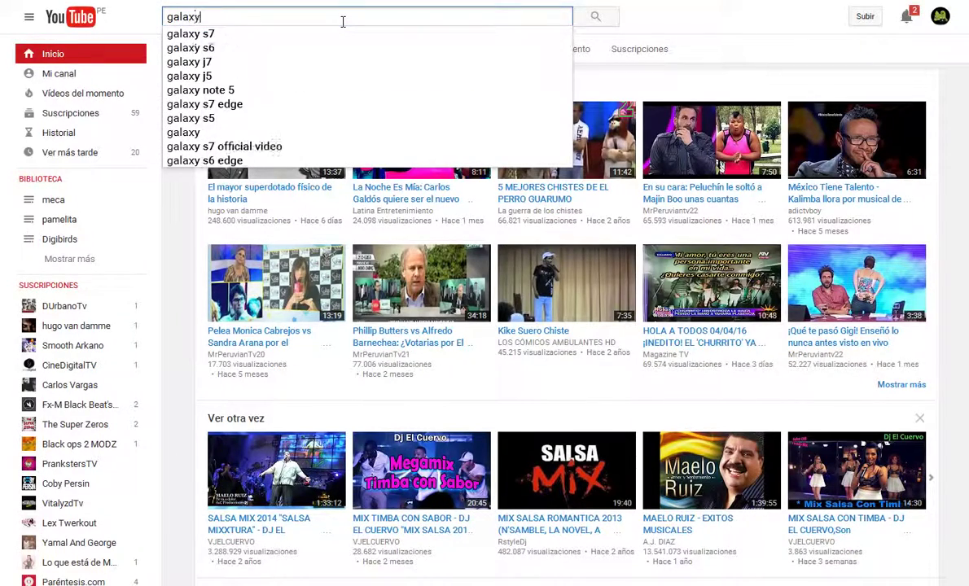
{"action": "type", "text": " s7"}
{"action": "key", "text": "Return"}
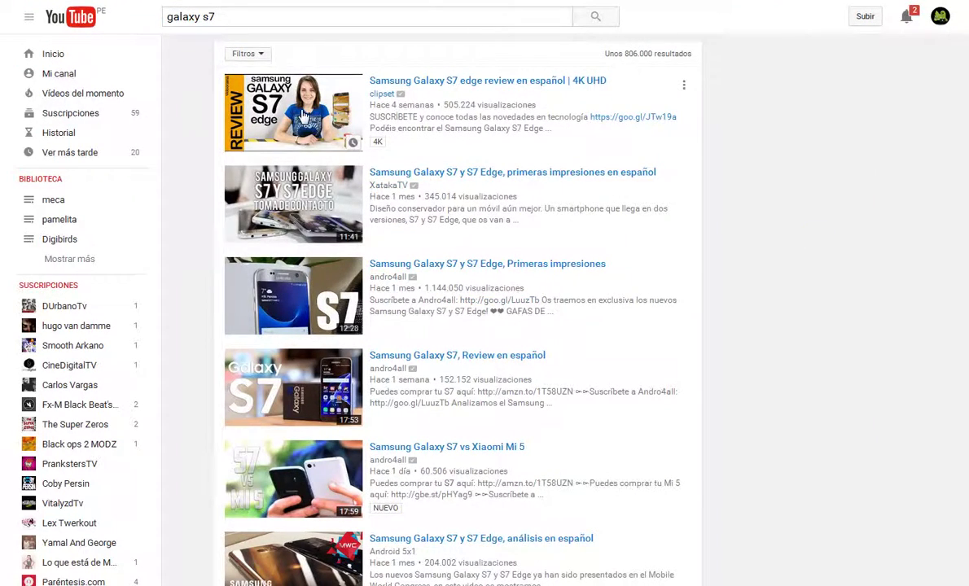
Step: Open the video "Samsung Galaxy S7 edge review en español | 4K UHD", pause it and copy its web address
{"action": "left_click", "coordinate": [390, 82]}
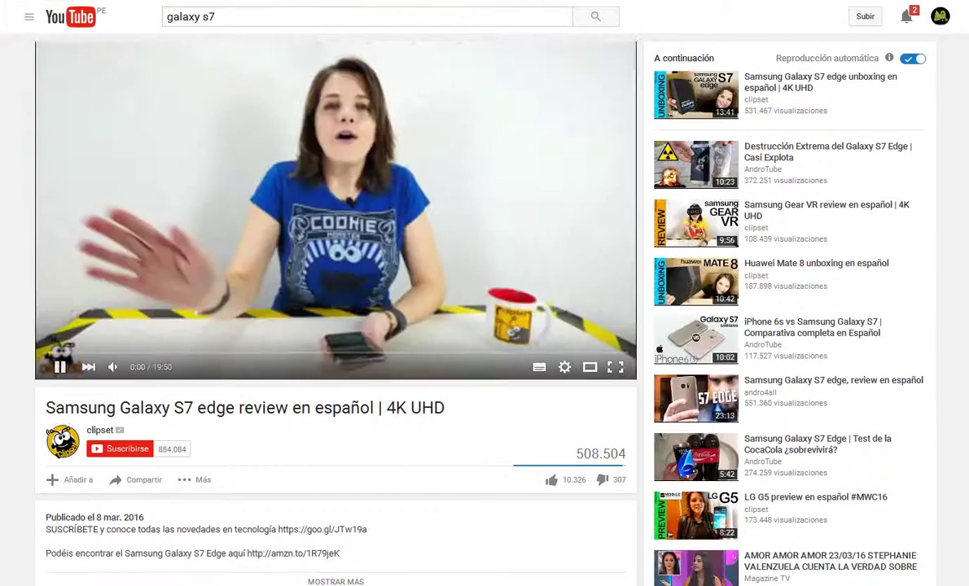
{"action": "left_click", "coordinate": [355, 227]}
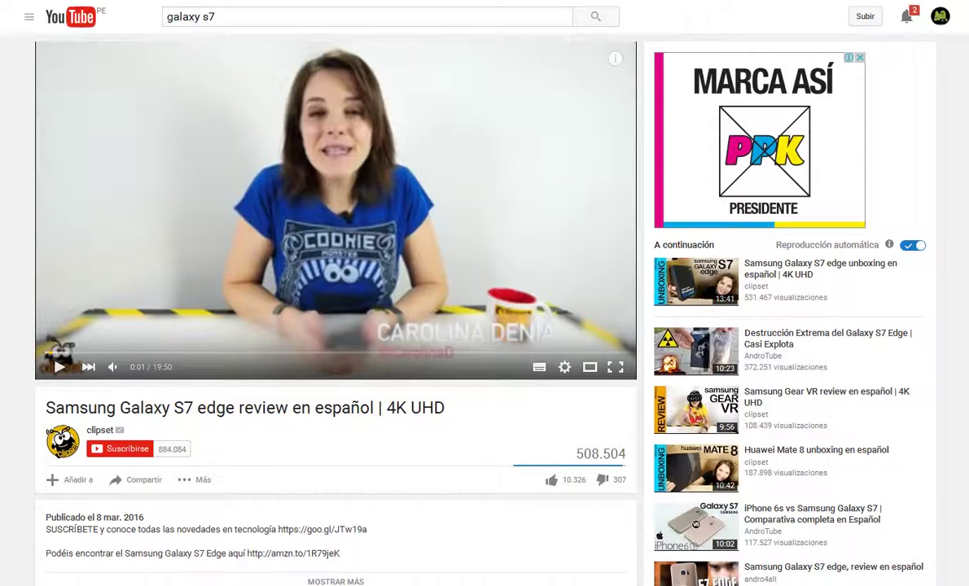
{"action": "right_click", "coordinate": [283, 2]}
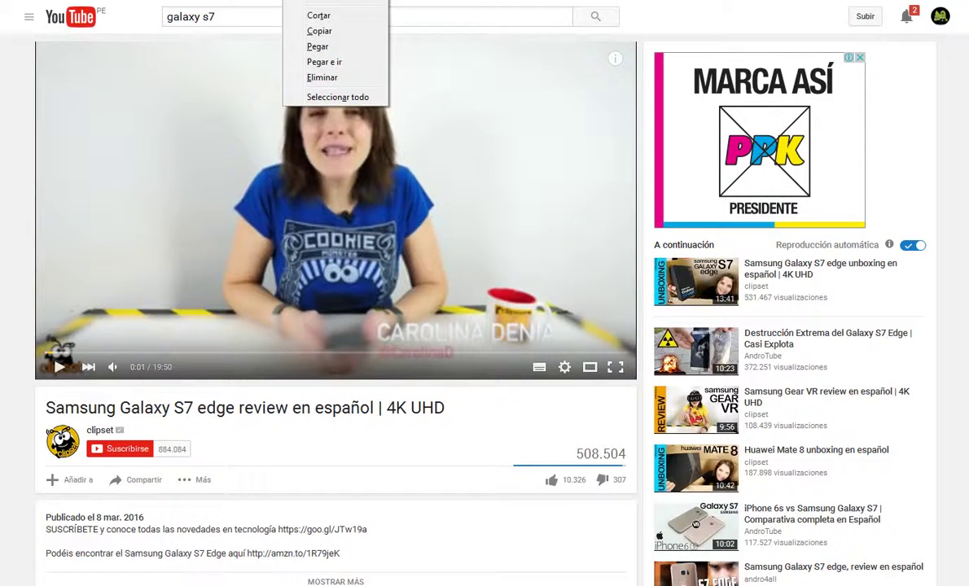
{"action": "left_click", "coordinate": [319, 31]}
Step: Replace the YouTube search text with the copied video address and select the pasted text
{"action": "left_click", "coordinate": [299, 18]}
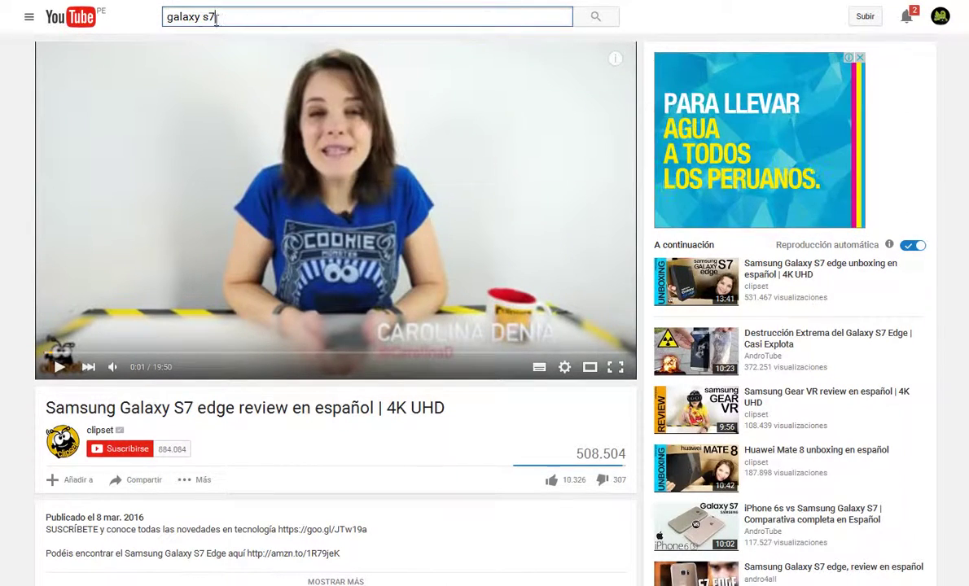
{"action": "key", "text": "ctrl+a"}
{"action": "right_click", "coordinate": [218, 19]}
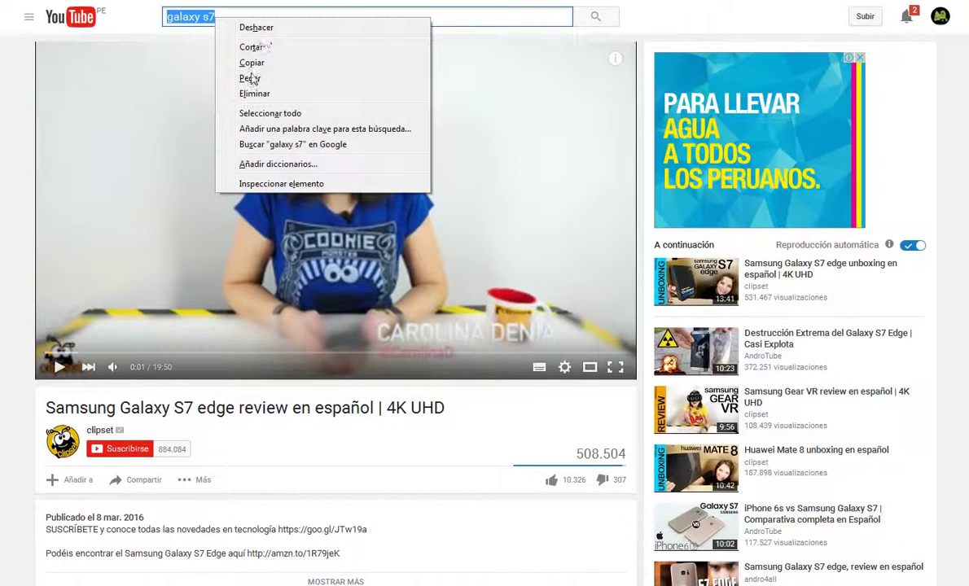
{"action": "left_click", "coordinate": [248, 76]}
{"action": "key", "text": "ctrl+a"}
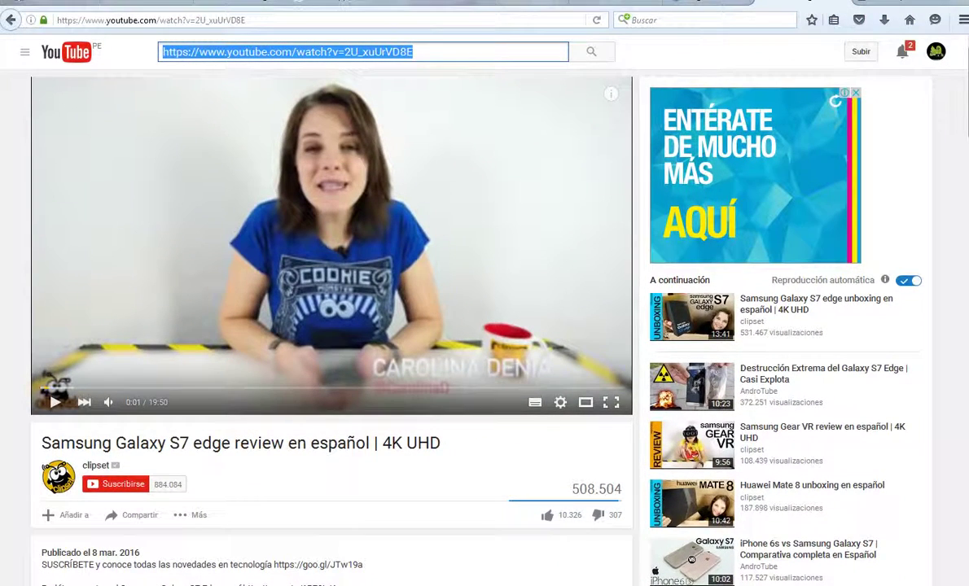
{"action": "left_click", "coordinate": [261, 22]}
{"action": "left_click", "coordinate": [261, 18]}
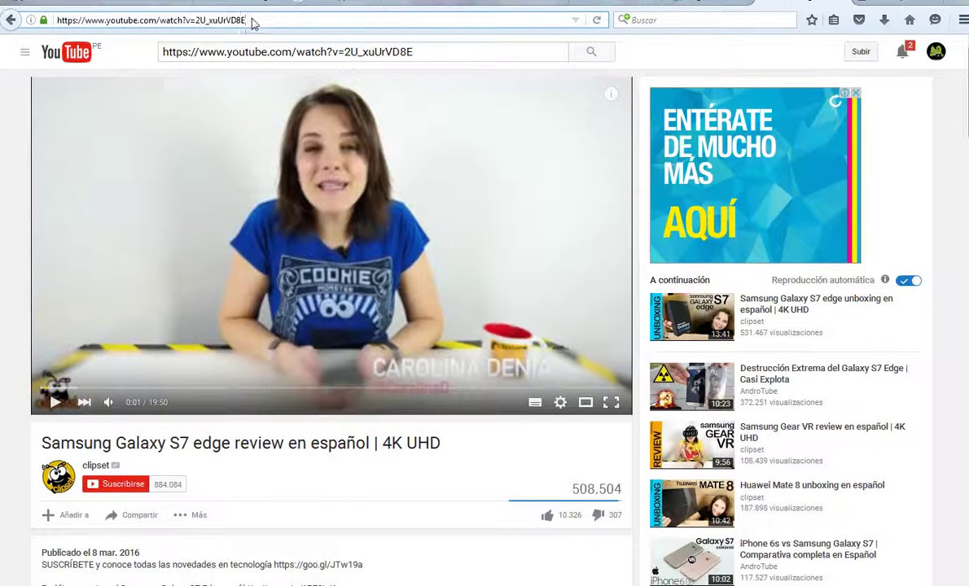
{"action": "left_click_drag", "start_coordinate": [246, 19], "coordinate": [55, 19]}
{"action": "key", "text": "ctrl+c"}
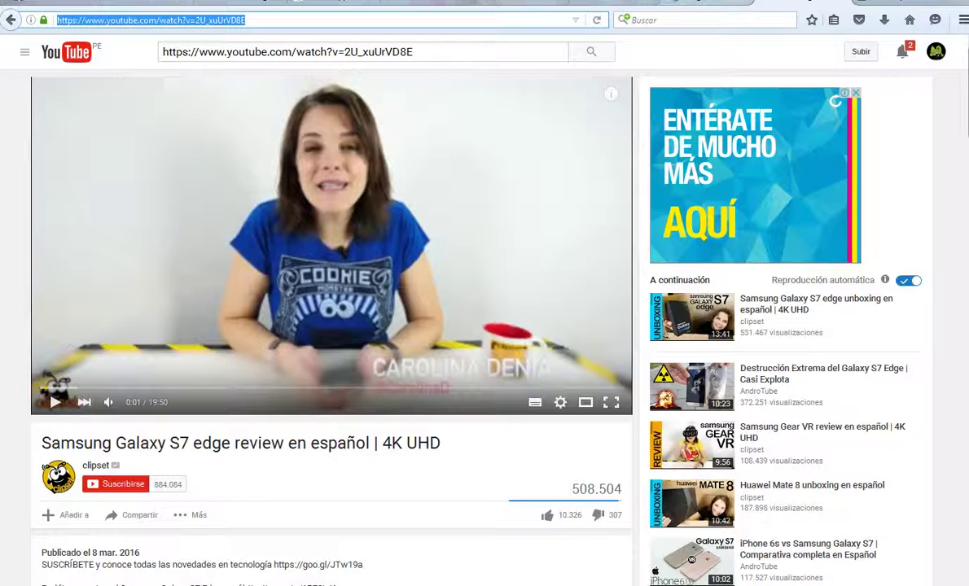
Step: Return to the article being edited in OpenCart and remove the existing image from its gallery
{"action": "left_click", "coordinate": [484, 3]}
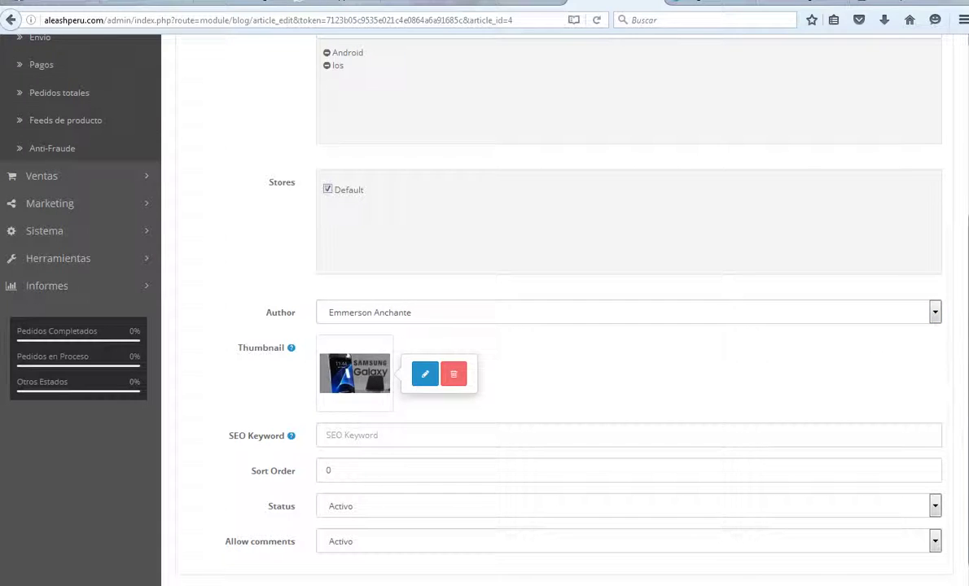
{"action": "scroll", "coordinate": [513, 279], "scroll_direction": "up", "scroll_amount": 5}
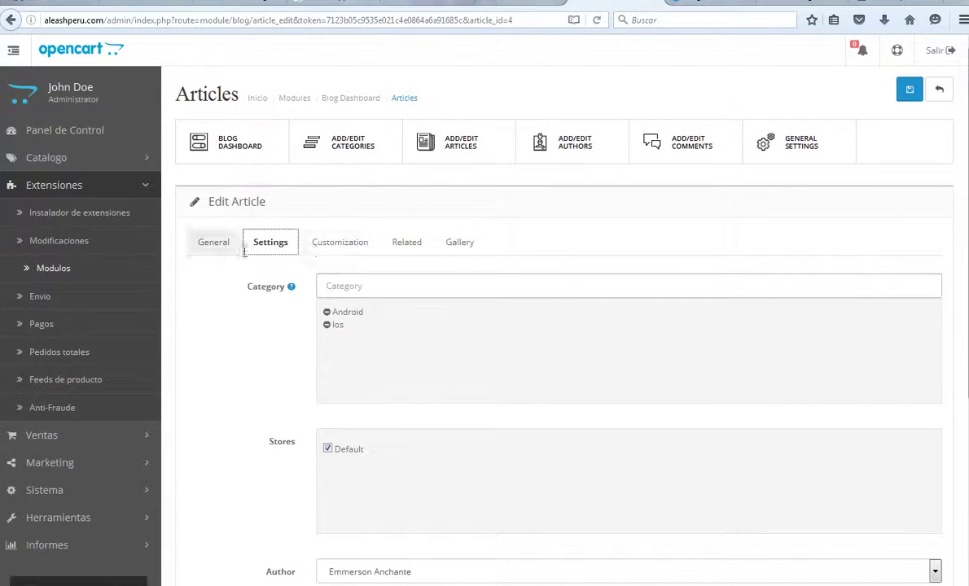
{"action": "left_click", "coordinate": [478, 251]}
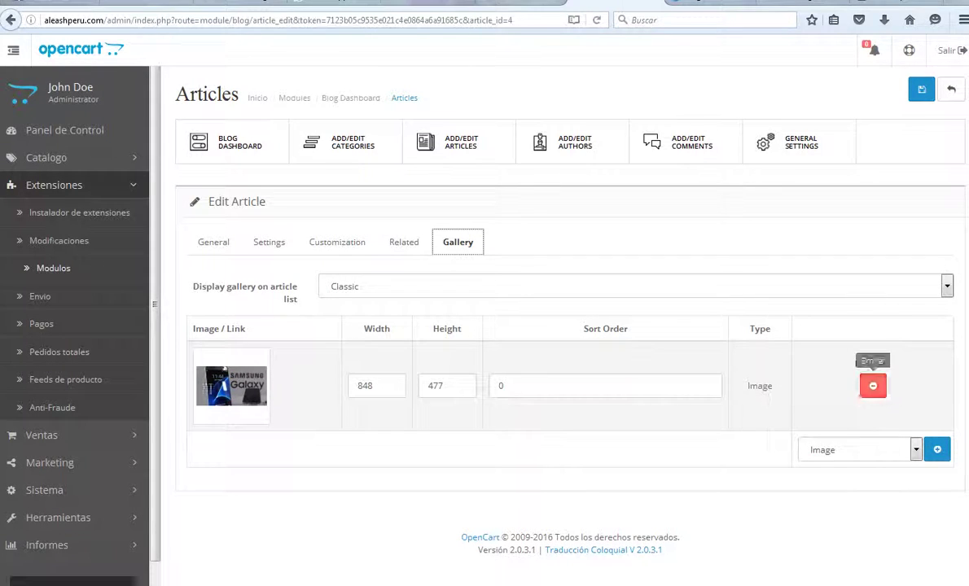
{"action": "left_click", "coordinate": [873, 384]}
{"action": "left_click", "coordinate": [898, 368]}
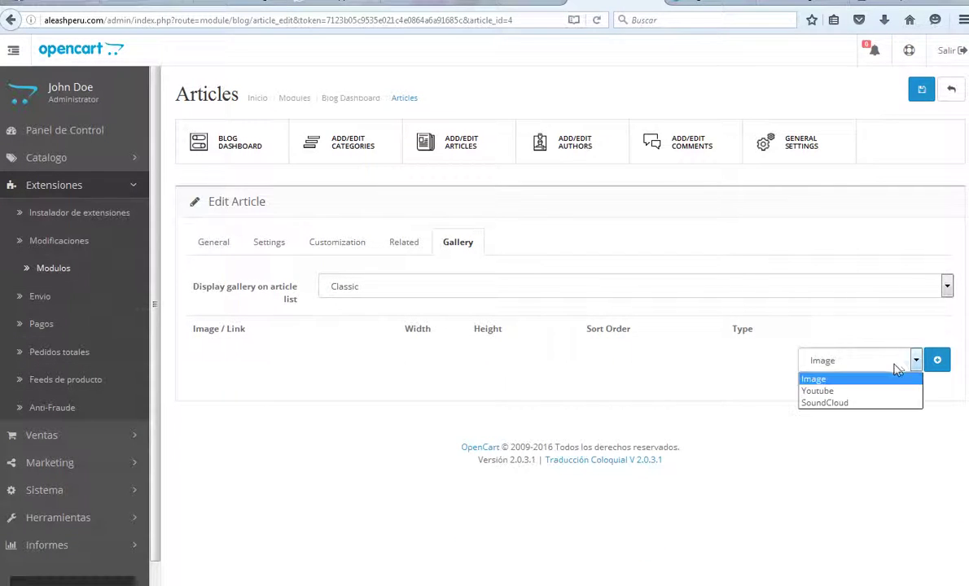
{"action": "left_click", "coordinate": [842, 392]}
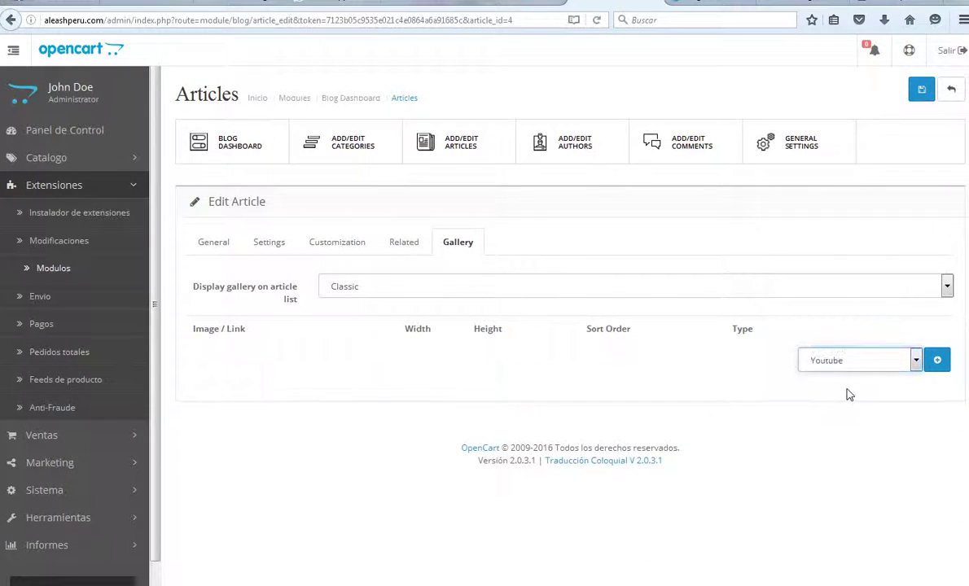
{"action": "left_click", "coordinate": [937, 361]}
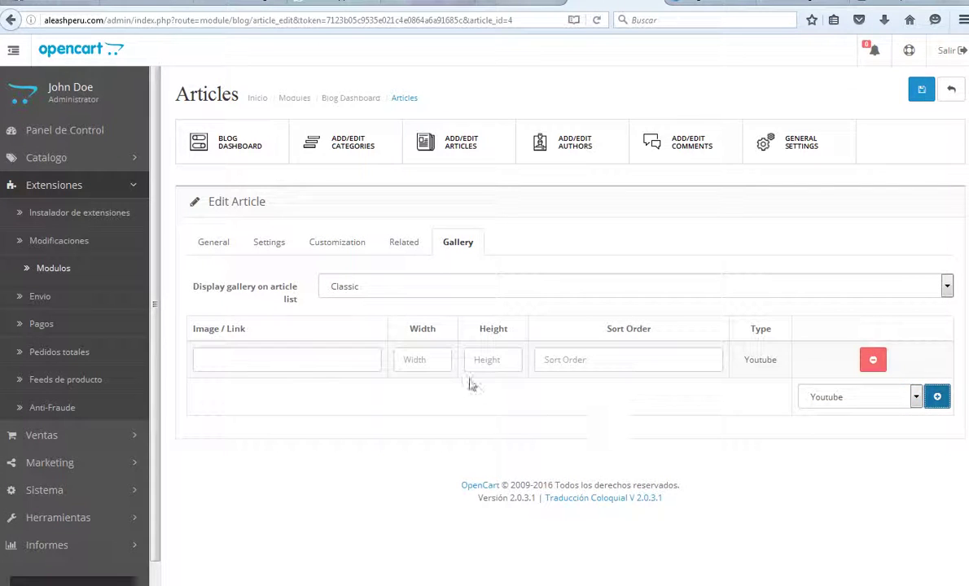
{"action": "left_click", "coordinate": [246, 366]}
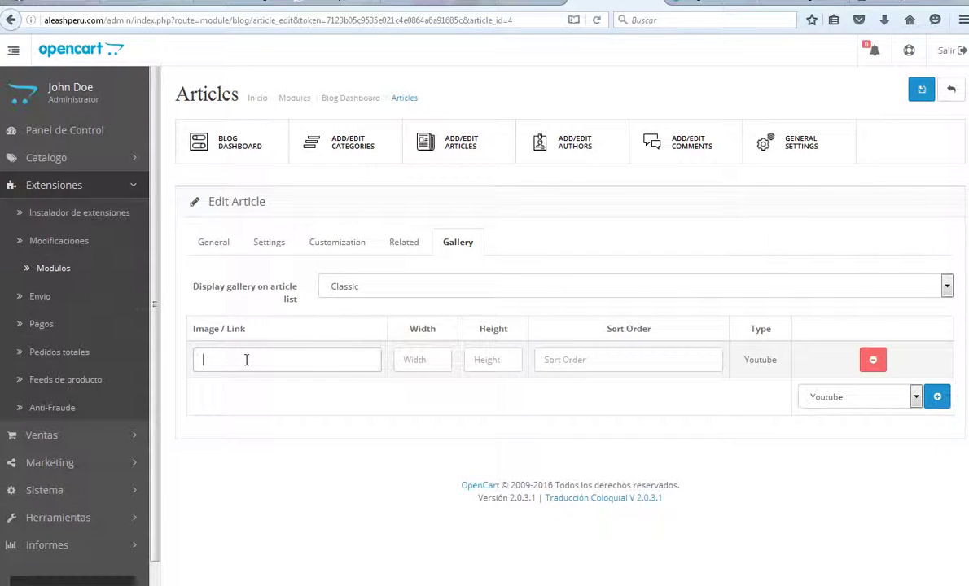
{"action": "key", "text": "ctrl+v"}
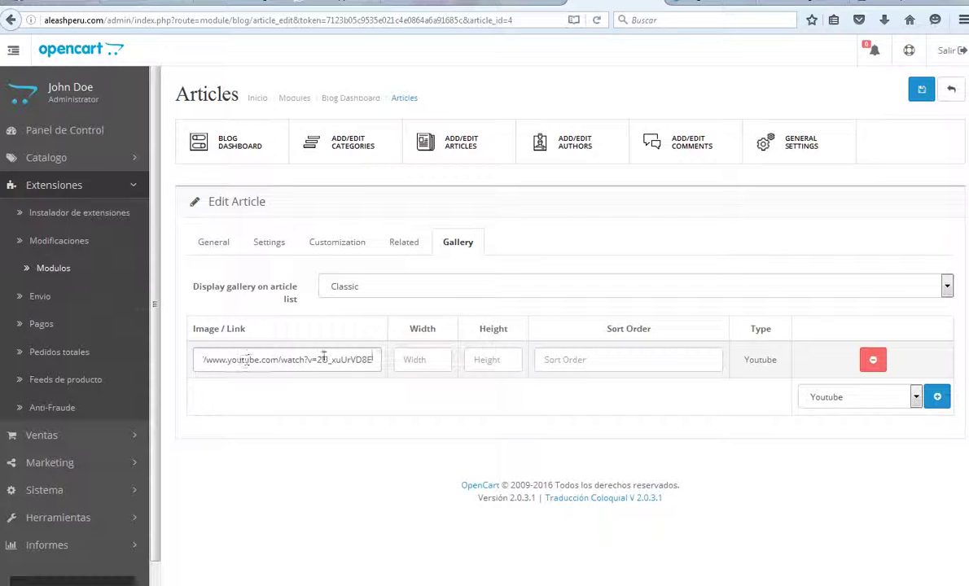
Step: Set the Youtube gallery entry's width to 848 and height to 477, leave its sort order empty, and save the article
{"action": "left_click", "coordinate": [411, 360]}
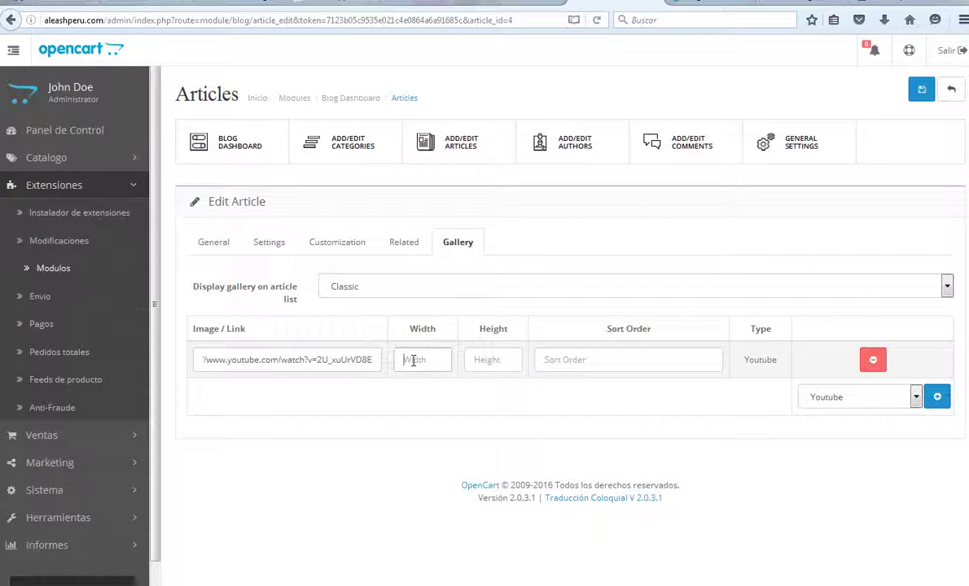
{"action": "left_click", "coordinate": [508, 362]}
{"action": "left_click", "coordinate": [492, 362]}
{"action": "left_click", "coordinate": [490, 379]}
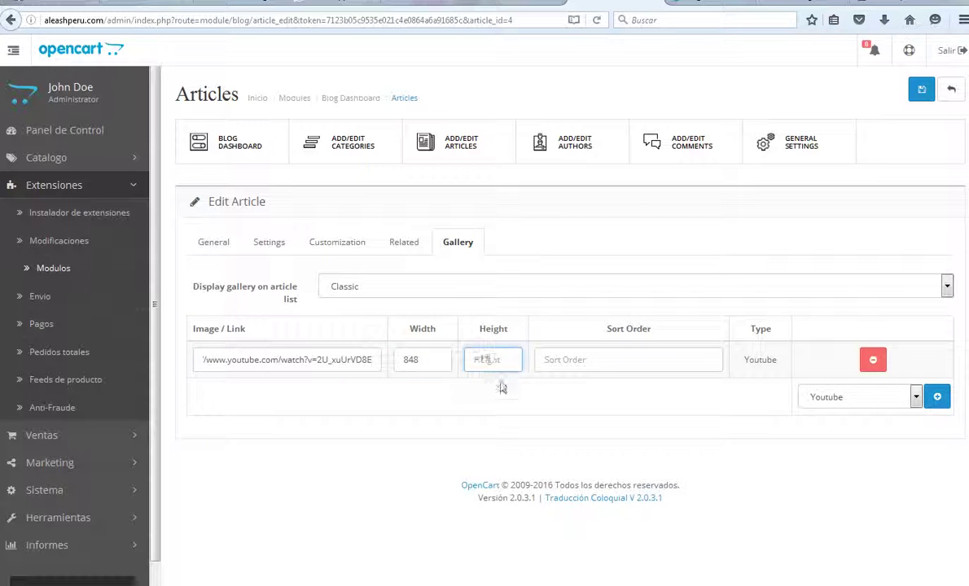
{"action": "left_click", "coordinate": [619, 359]}
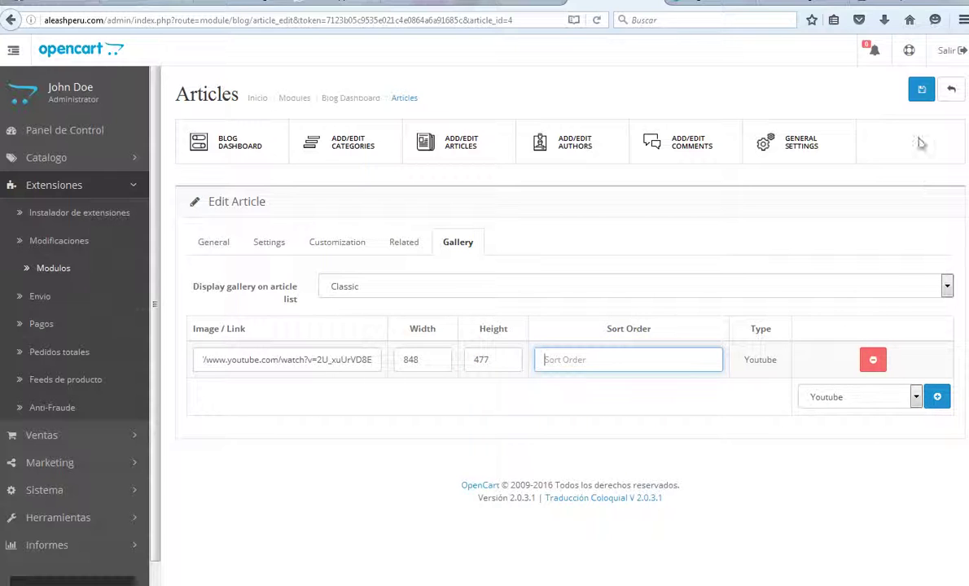
{"action": "left_click", "coordinate": [920, 91]}
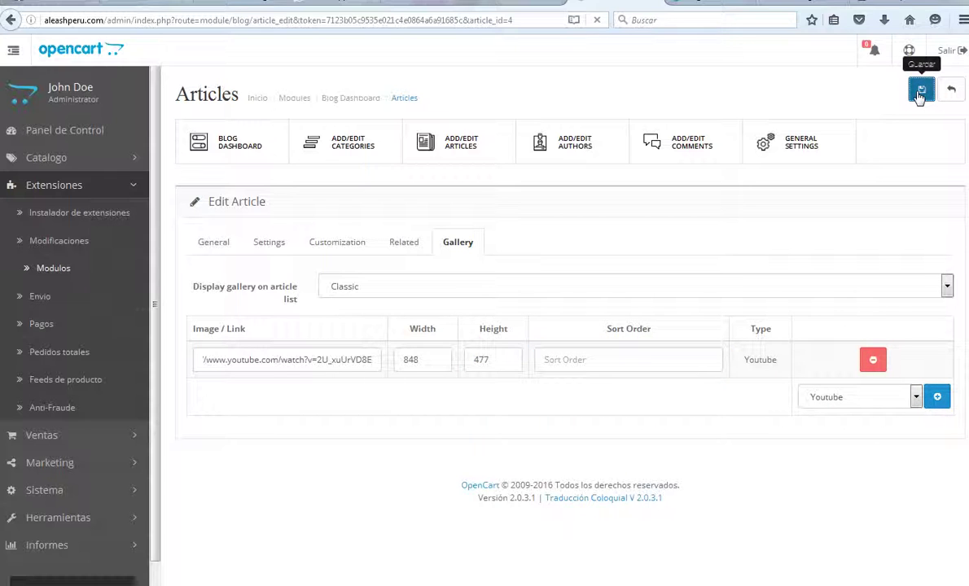
Step: Check the published blog page for the video on the Samsung Galaxy S6 article and compare it with the other posts
{"action": "left_click", "coordinate": [715, 6]}
{"action": "scroll", "coordinate": [957, 195], "scroll_direction": "down", "scroll_amount": 5}
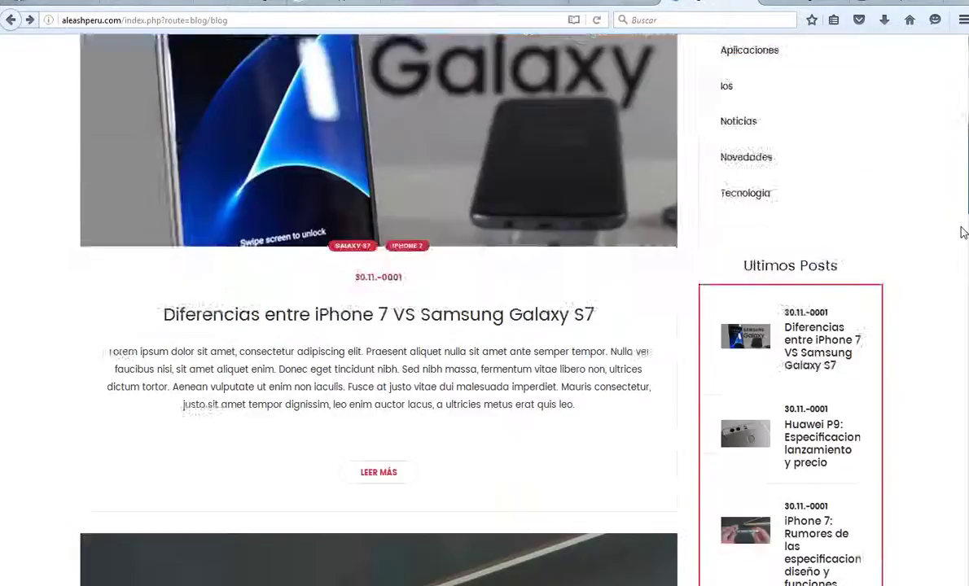
{"action": "scroll", "coordinate": [962, 233], "scroll_direction": "down", "scroll_amount": 20}
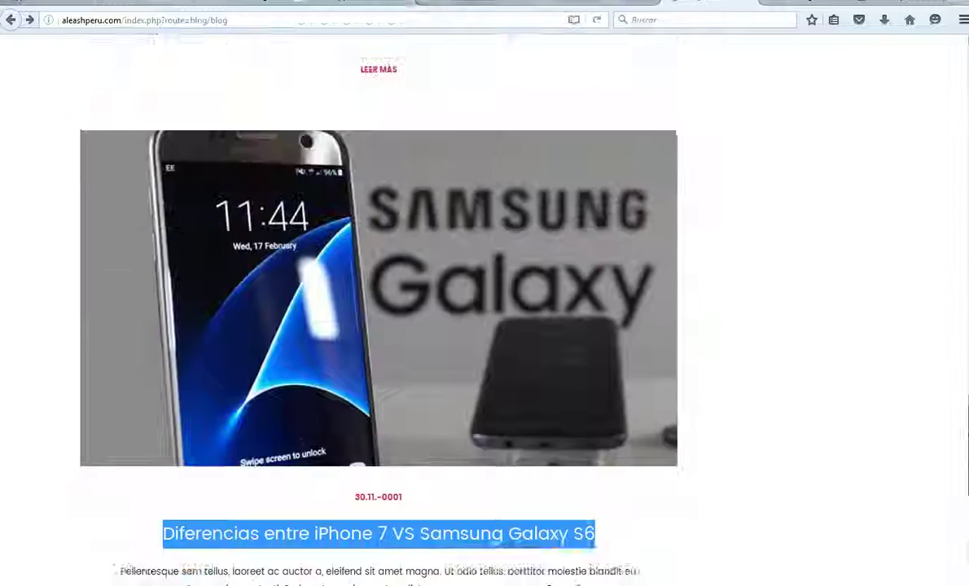
{"action": "scroll", "coordinate": [574, 538], "scroll_direction": "up", "scroll_amount": 1}
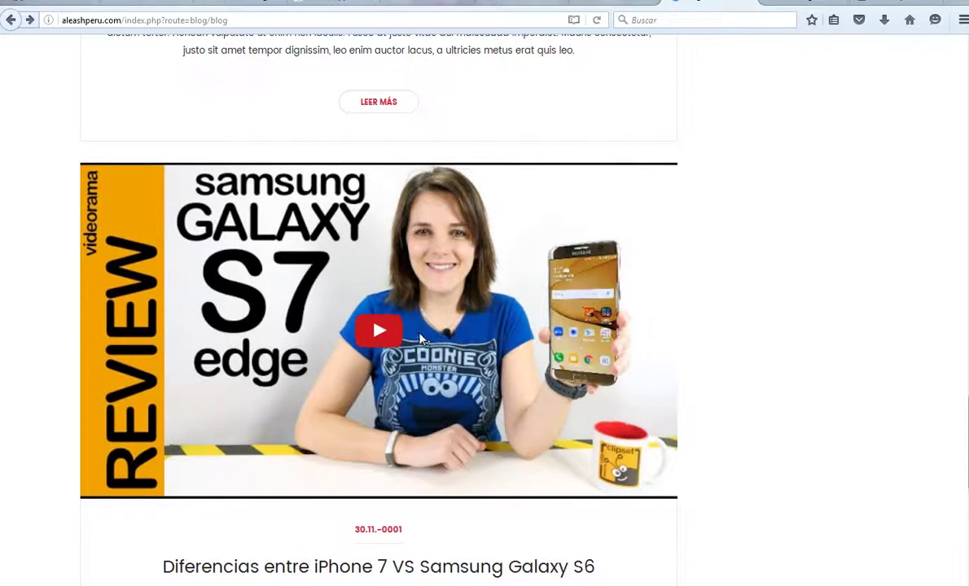
{"action": "left_click_drag", "start_coordinate": [963, 448], "coordinate": [948, 179]}
{"action": "scroll", "coordinate": [948, 179], "scroll_direction": "down", "scroll_amount": 1}
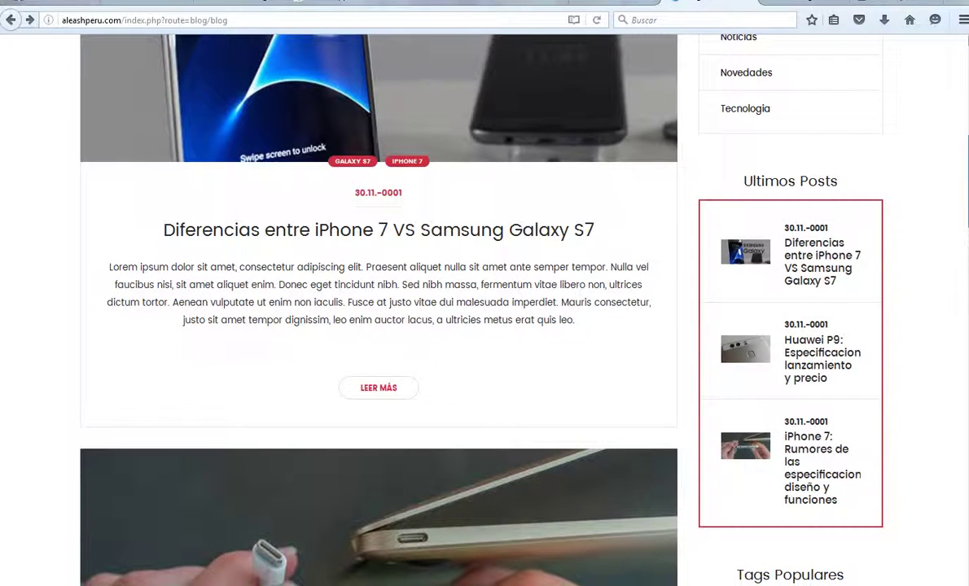
{"action": "scroll", "coordinate": [961, 408], "scroll_direction": "down", "scroll_amount": 20}
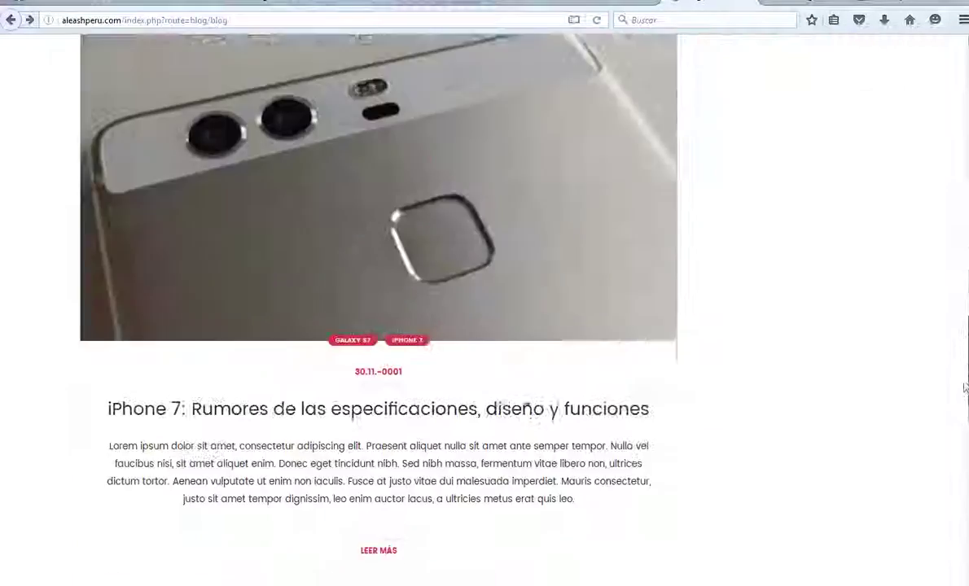
{"action": "scroll", "coordinate": [957, 454], "scroll_direction": "up", "scroll_amount": 5}
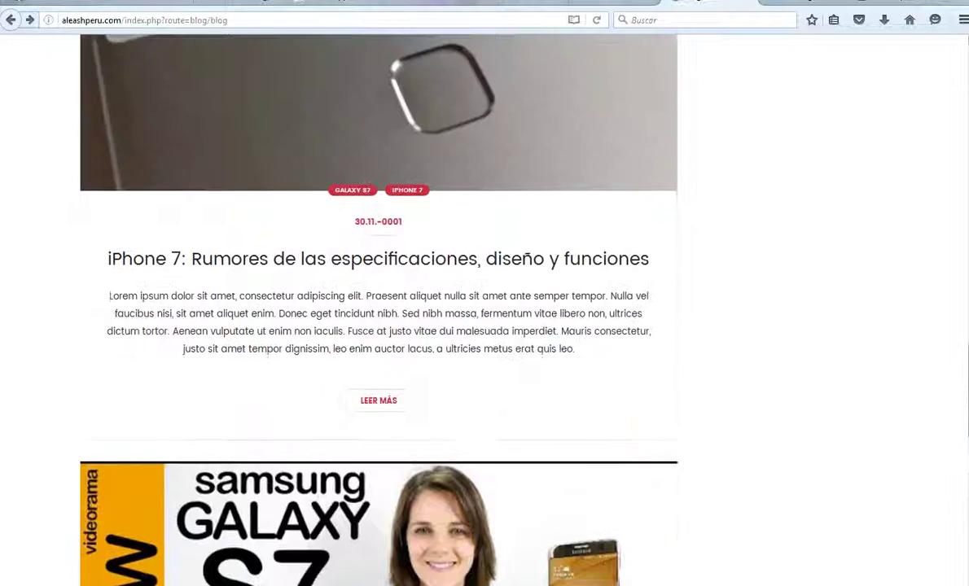